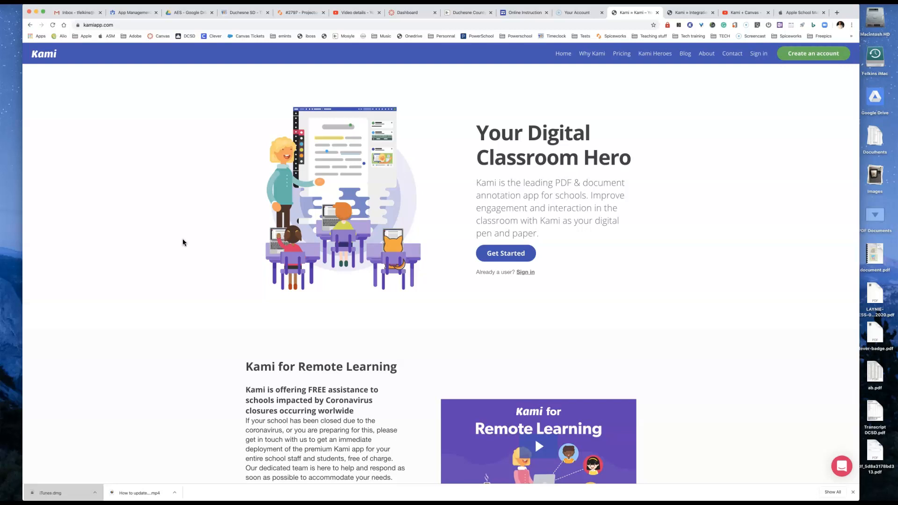
# Step: Switch to Canvas and start a new assignment in the eMINTS course
pyautogui.click(401, 13)
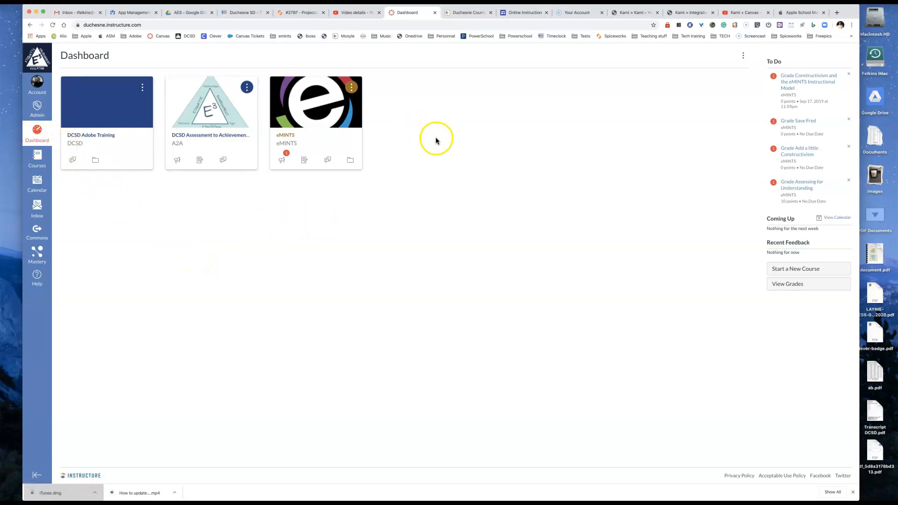
pyautogui.click(315, 116)
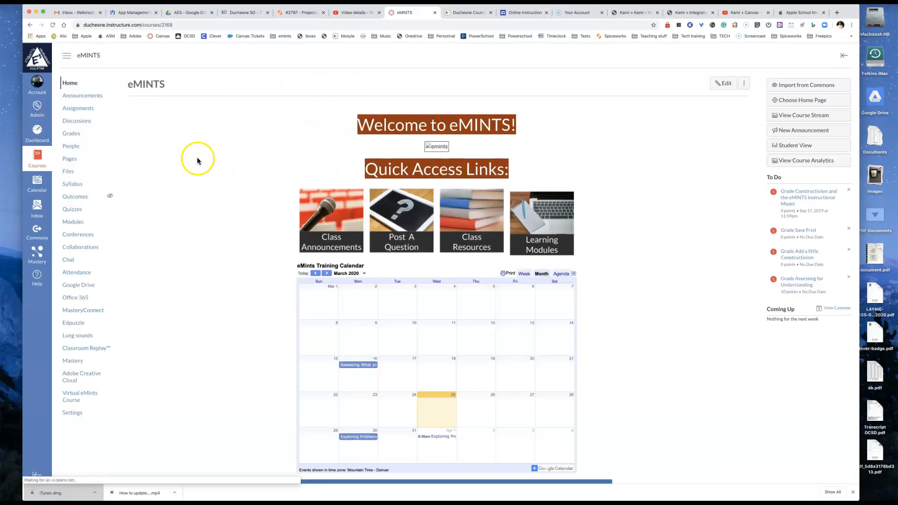
pyautogui.click(86, 111)
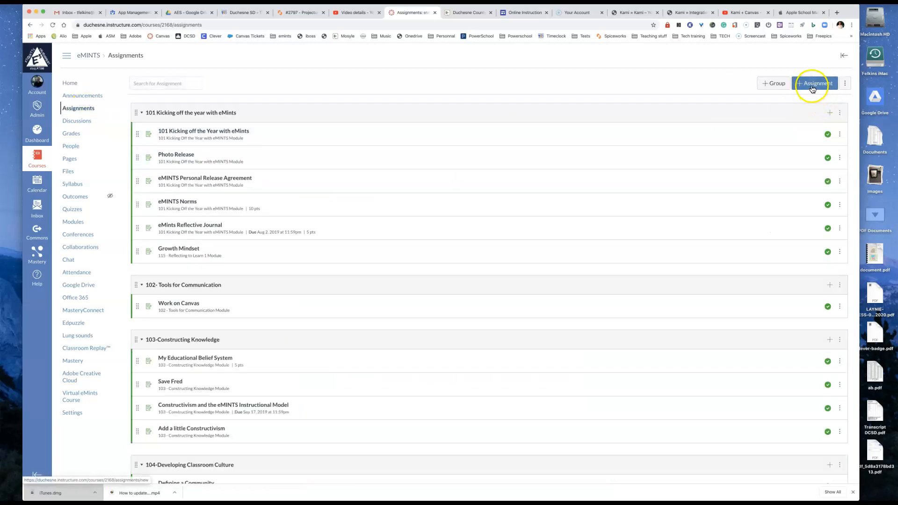
pyautogui.click(811, 84)
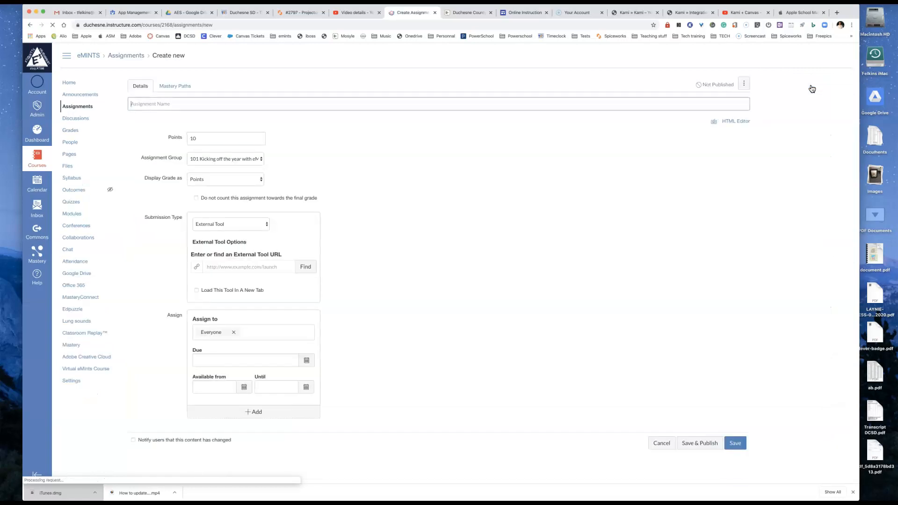
# Step: Name the assignment "Example assignment" and keep its grade displayed as Points
pyautogui.click(256, 109)
pyautogui.write('Example assignment')
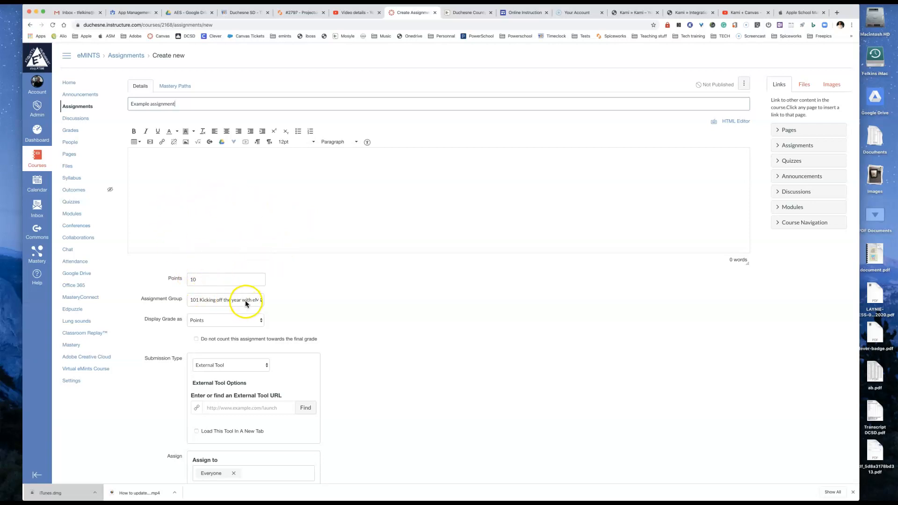
pyautogui.click(213, 320)
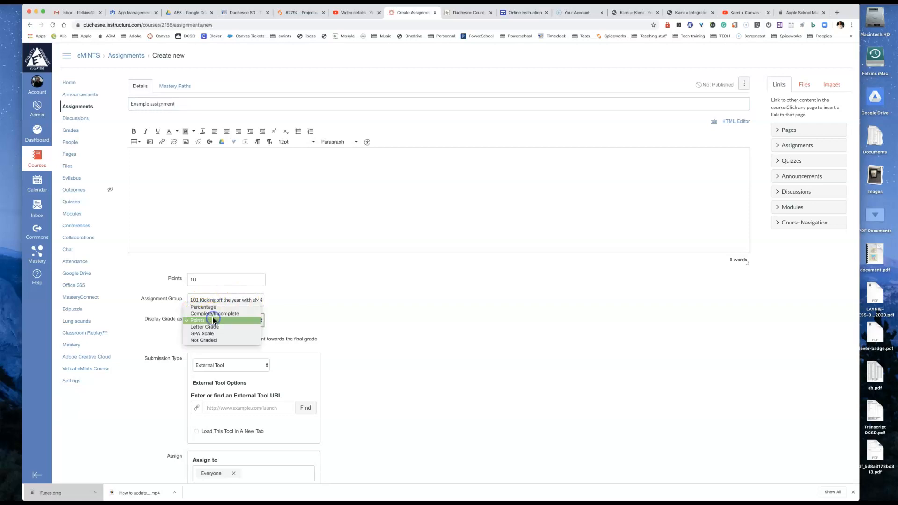
pyautogui.click(213, 319)
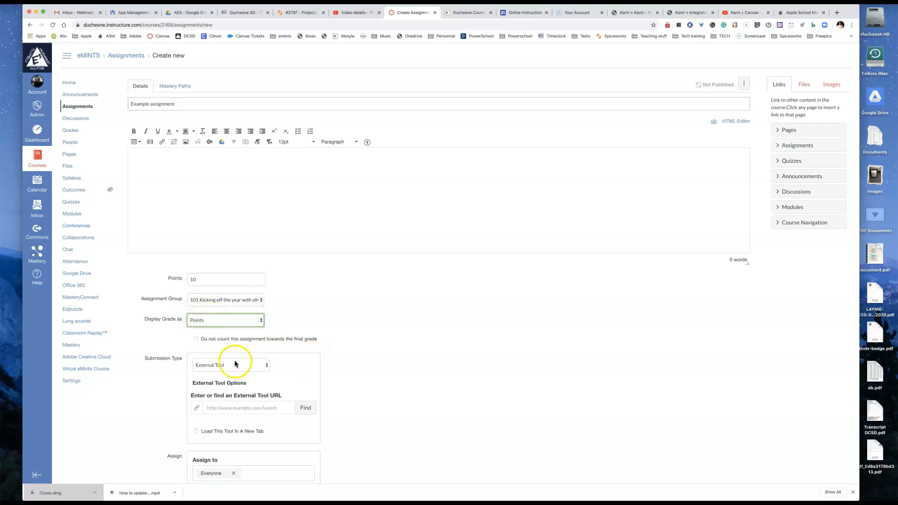
# Step: Choose Kami Google Drive Assignment as the external tool for the submission
pyautogui.scroll(-3, 226, 365)
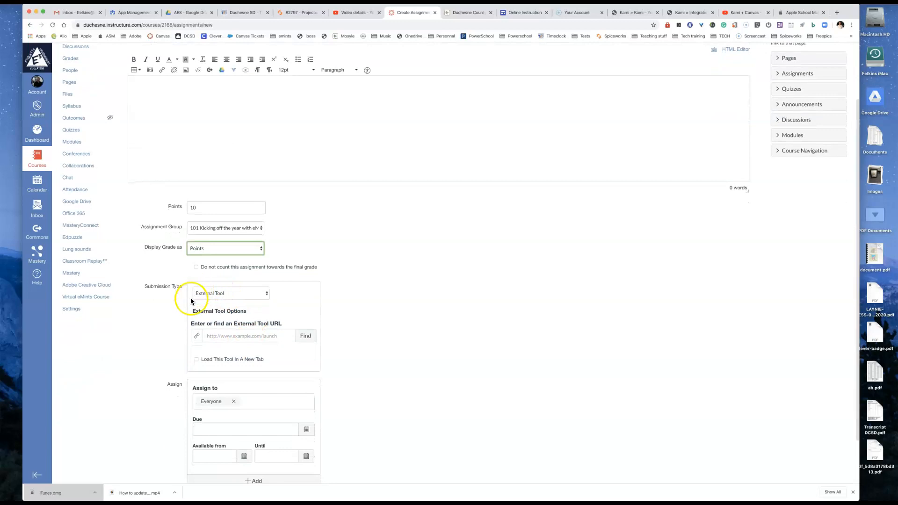
pyautogui.click(303, 335)
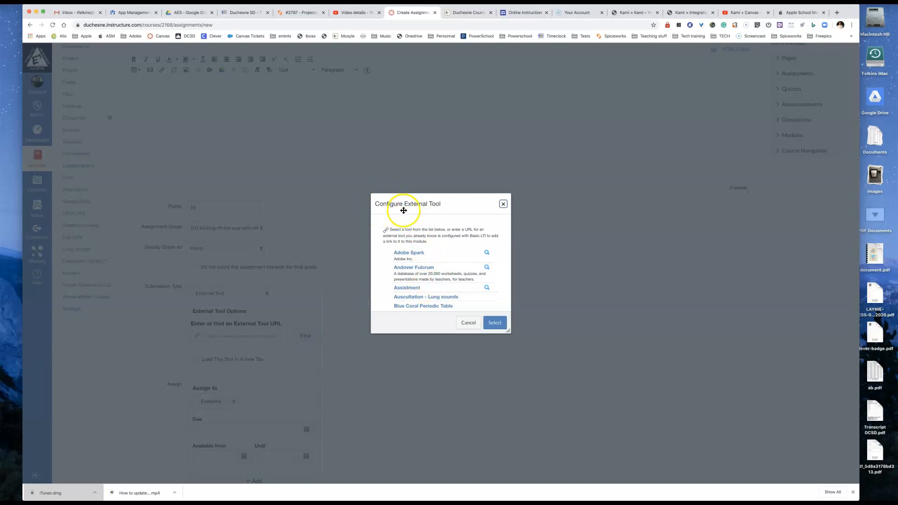
pyautogui.scroll(-5, 449, 281)
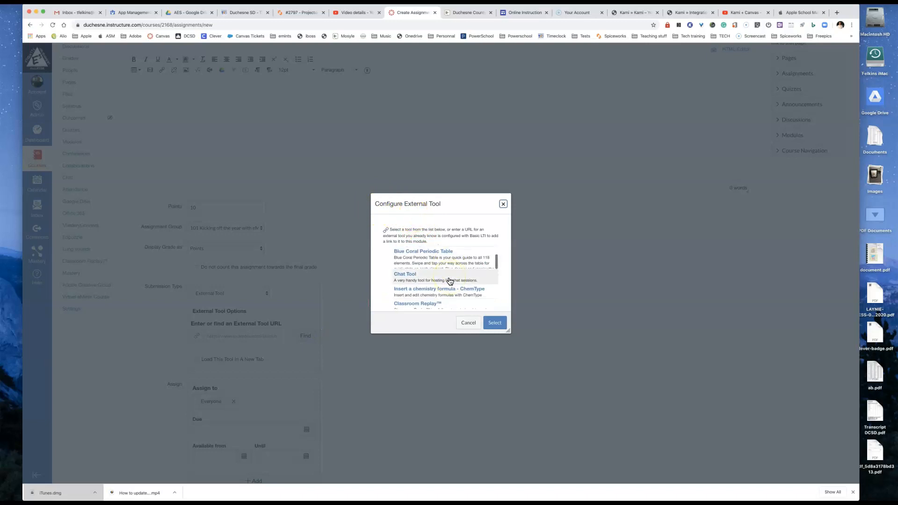
pyautogui.scroll(-10, 450, 281)
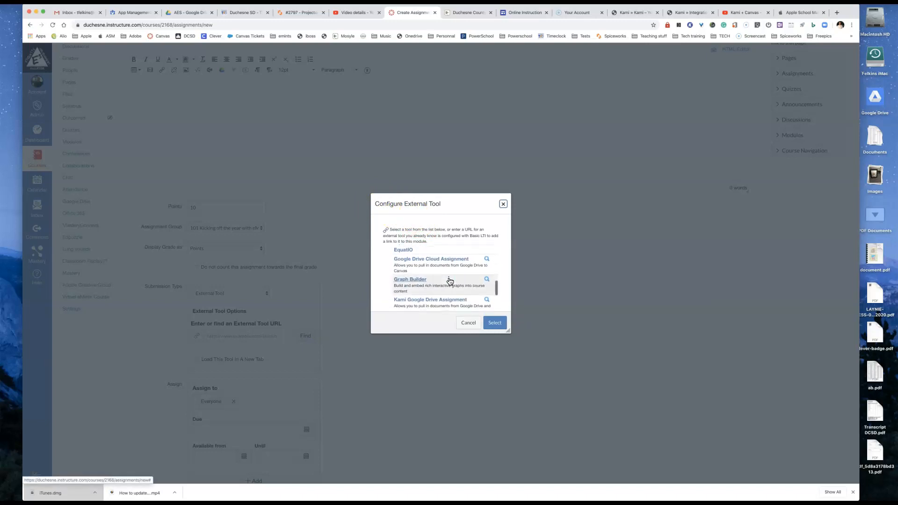
pyautogui.scroll(2, 434, 280)
pyautogui.click(420, 277)
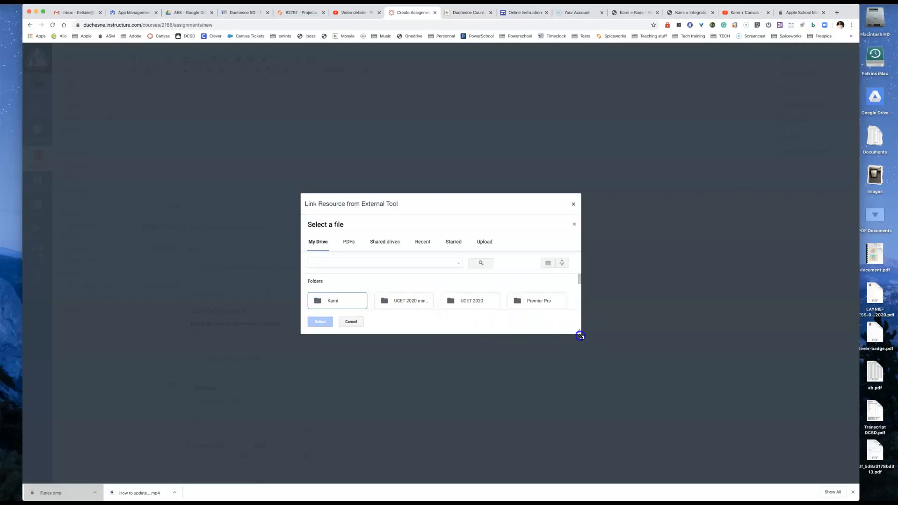
# Step: Enlarge the file picker and browse My Drive to Science Stuff > 7th Grade > Cells > Assignments
pyautogui.moveTo(579, 331); pyautogui.dragTo(649, 388)
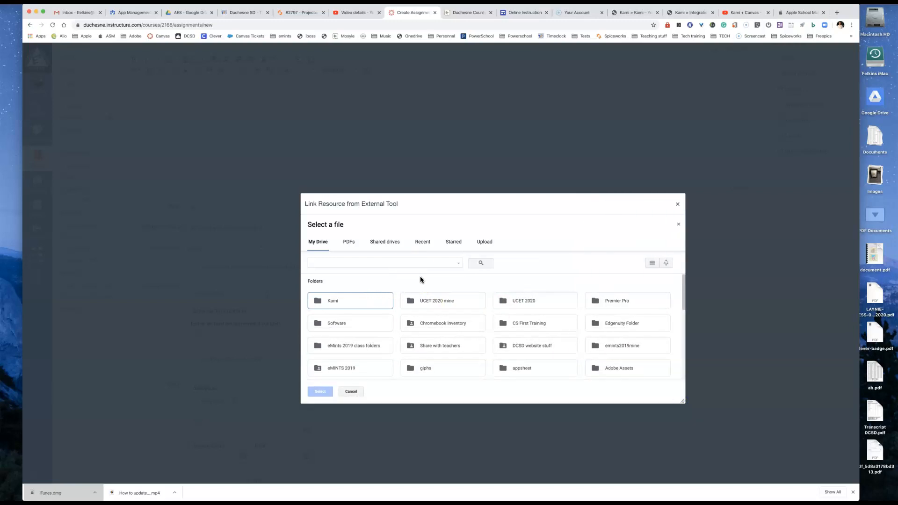
pyautogui.scroll(-5, 420, 279)
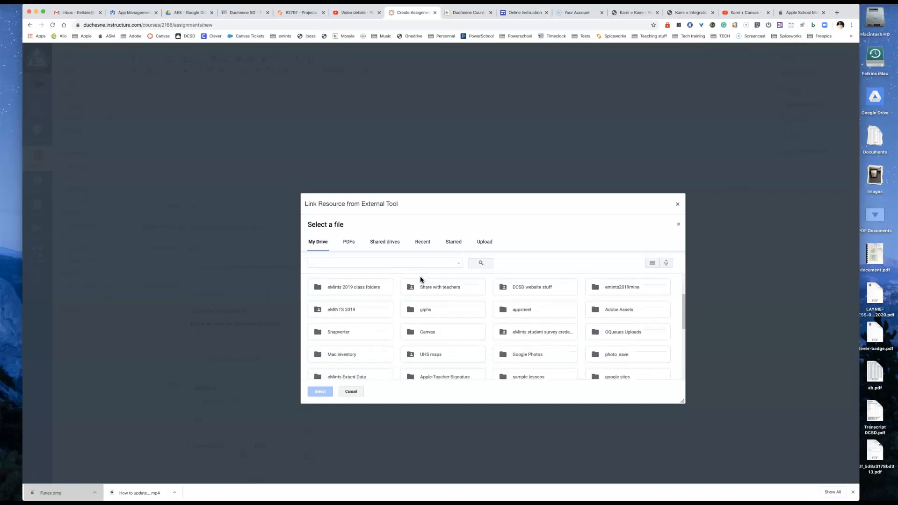
pyautogui.scroll(-4, 467, 319)
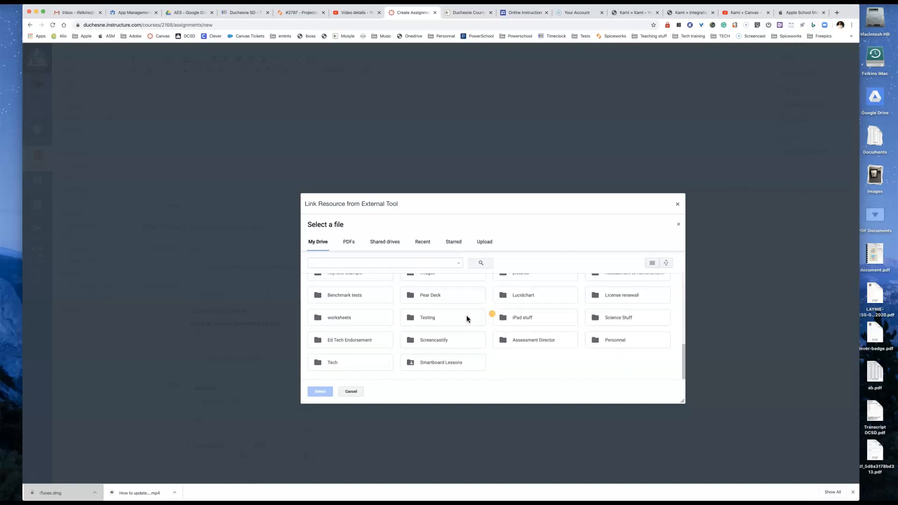
pyautogui.click(607, 326)
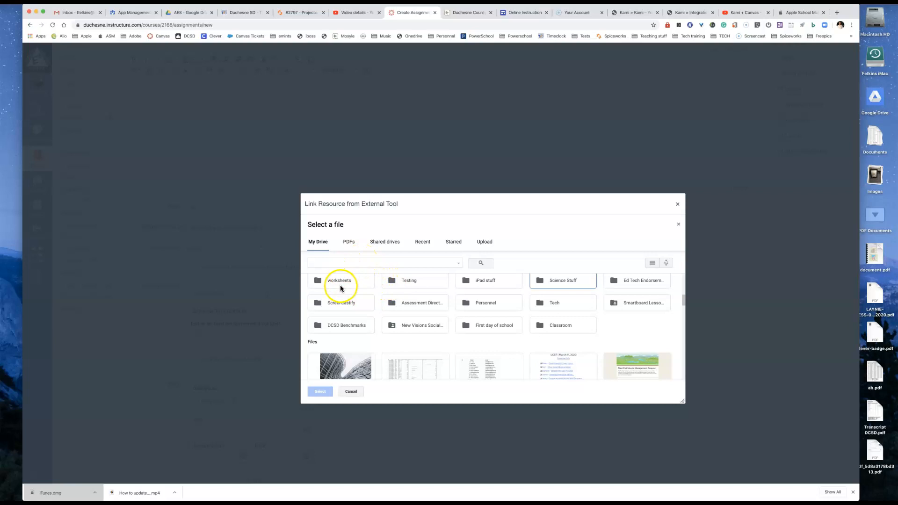
pyautogui.doubleClick(554, 281)
pyautogui.doubleClick(414, 311)
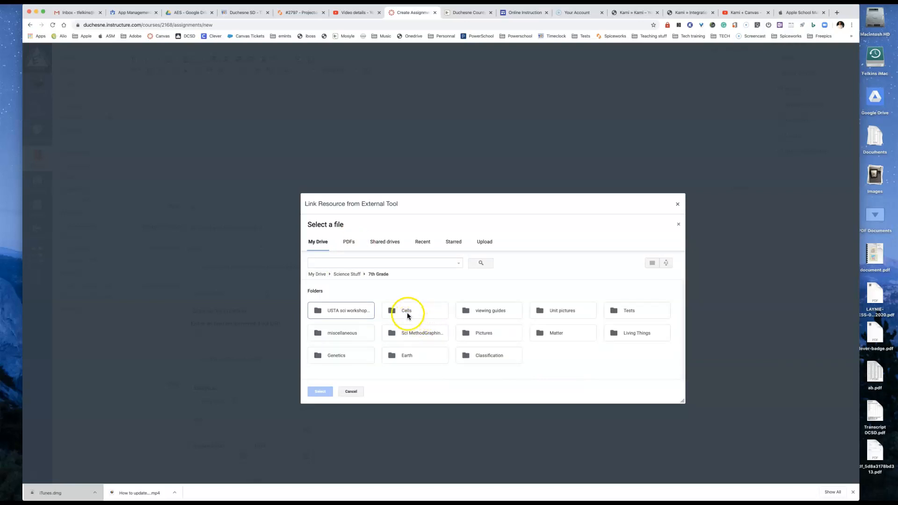
pyautogui.doubleClick(407, 313)
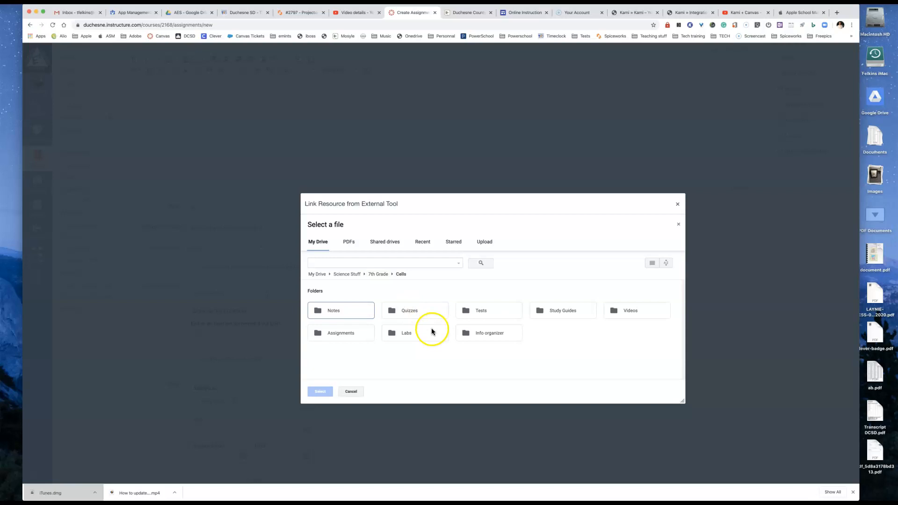
pyautogui.doubleClick(354, 331)
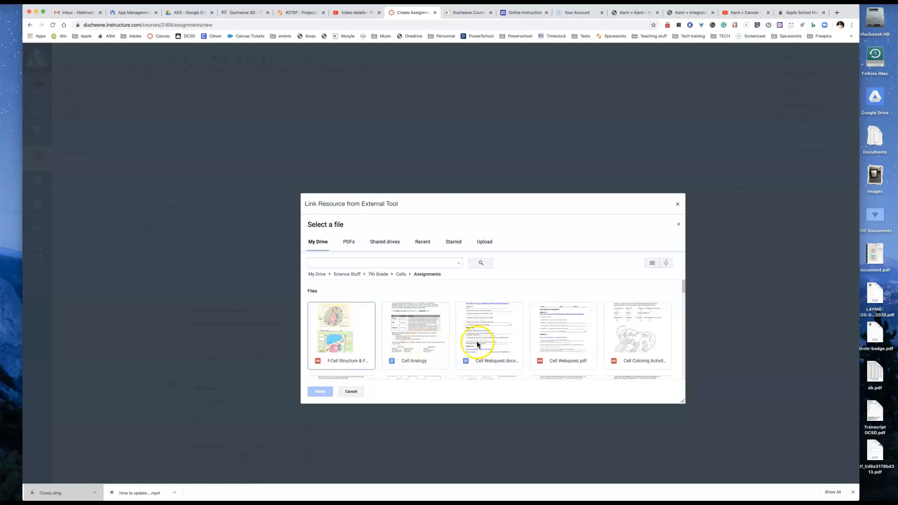
# Step: Attach Cell Webquest.pdf through the Kami external tool and save the assignment
pyautogui.click(565, 332)
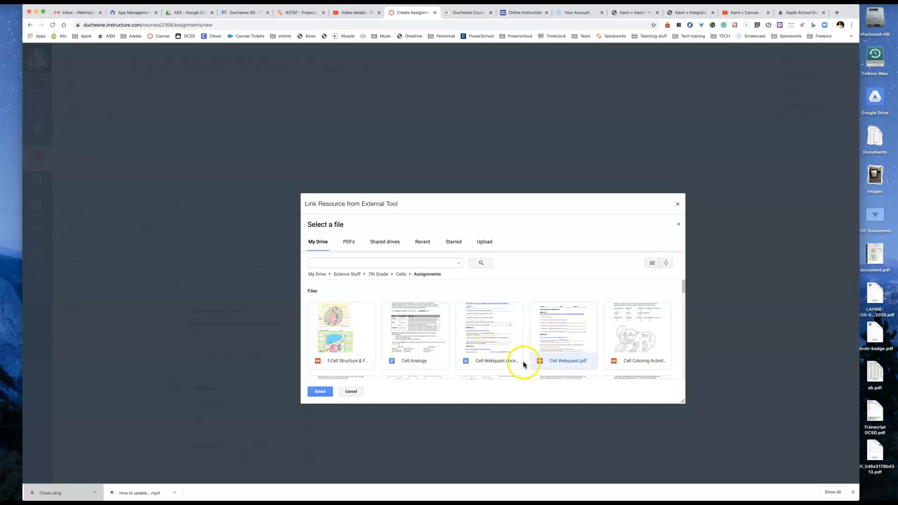
pyautogui.click(321, 392)
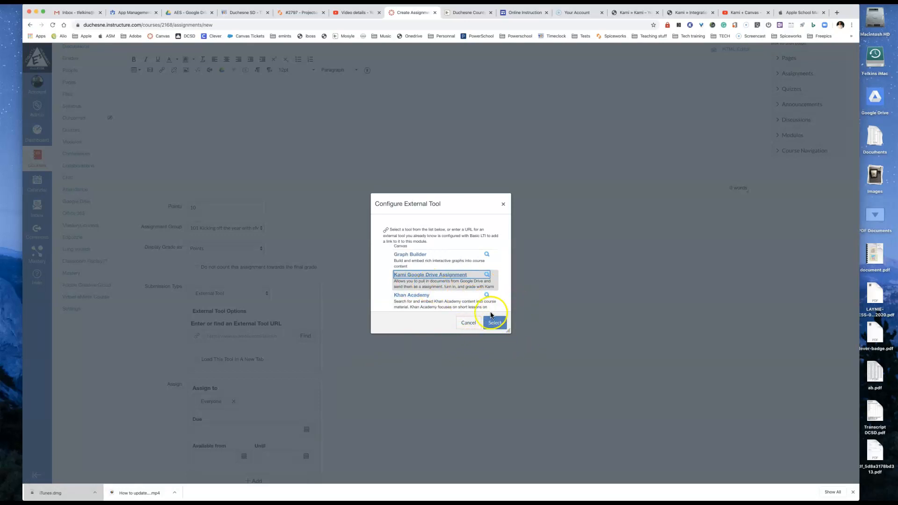
pyautogui.click(495, 323)
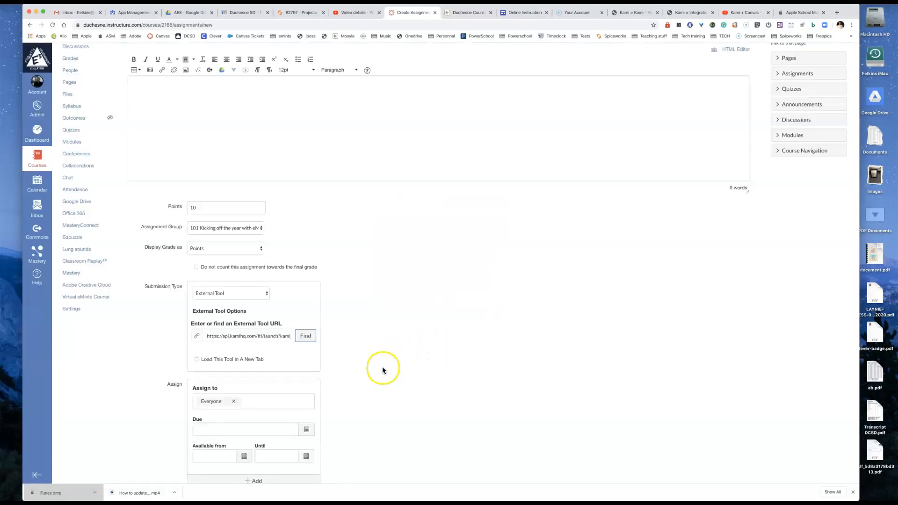
pyautogui.scroll(-3, 394, 369)
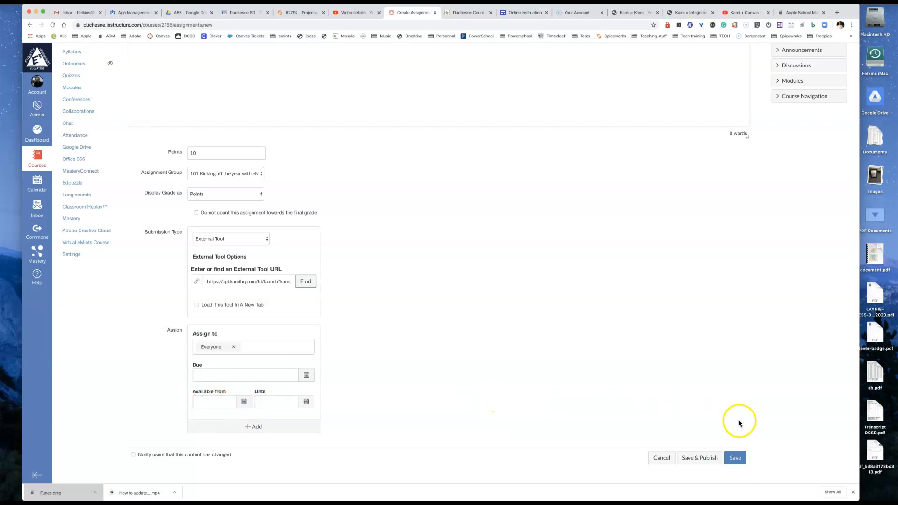
pyautogui.click(733, 461)
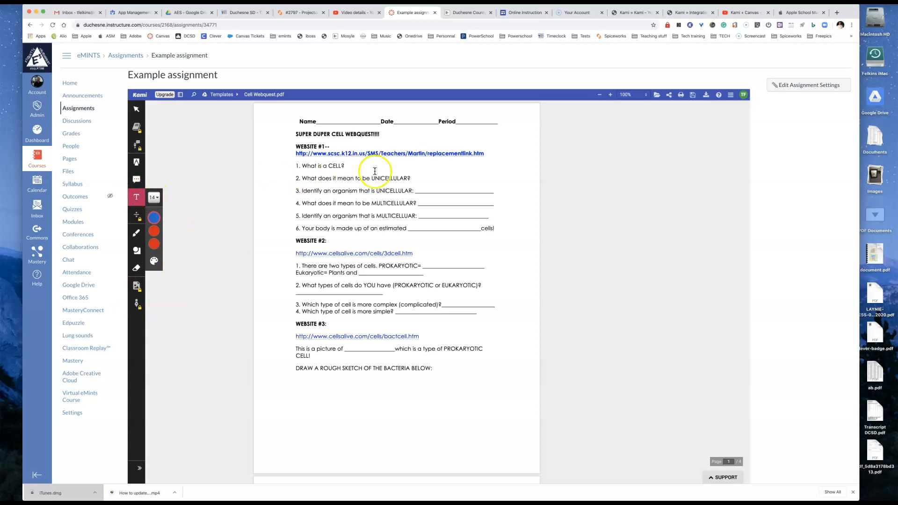
# Step: Add the text "bacteria" beside question 2 on the Cell Webquest and save the annotated worksheet to Google Drive
pyautogui.click(350, 165)
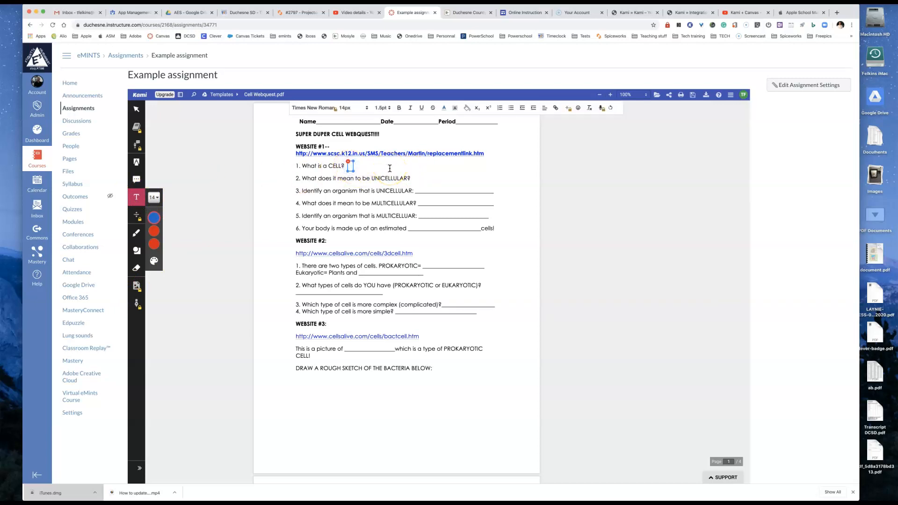
pyautogui.click(417, 179)
pyautogui.click(417, 178)
pyautogui.write('bacteria')
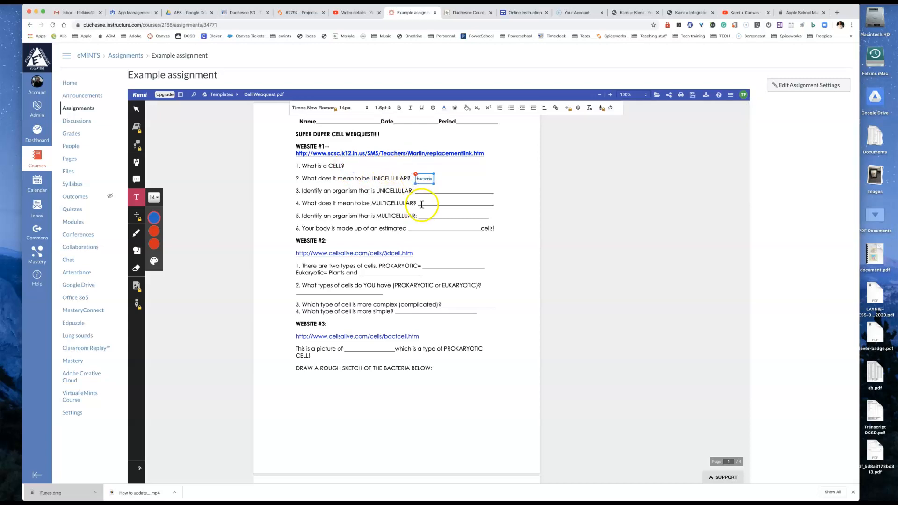
pyautogui.click(426, 191)
pyautogui.click(427, 189)
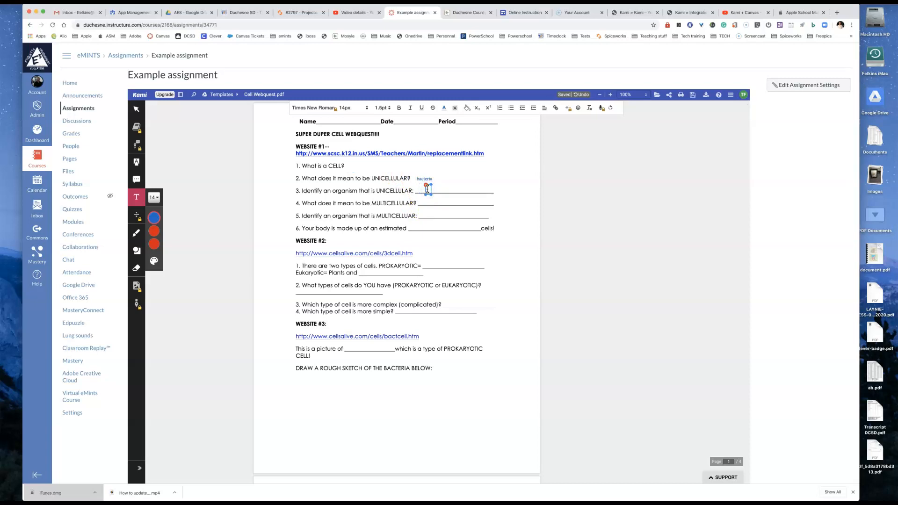
pyautogui.click(436, 262)
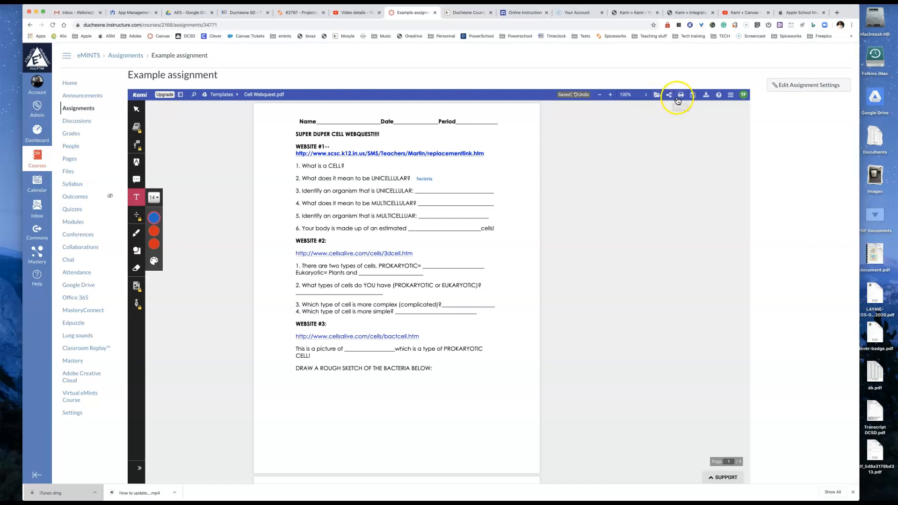
pyautogui.click(692, 94)
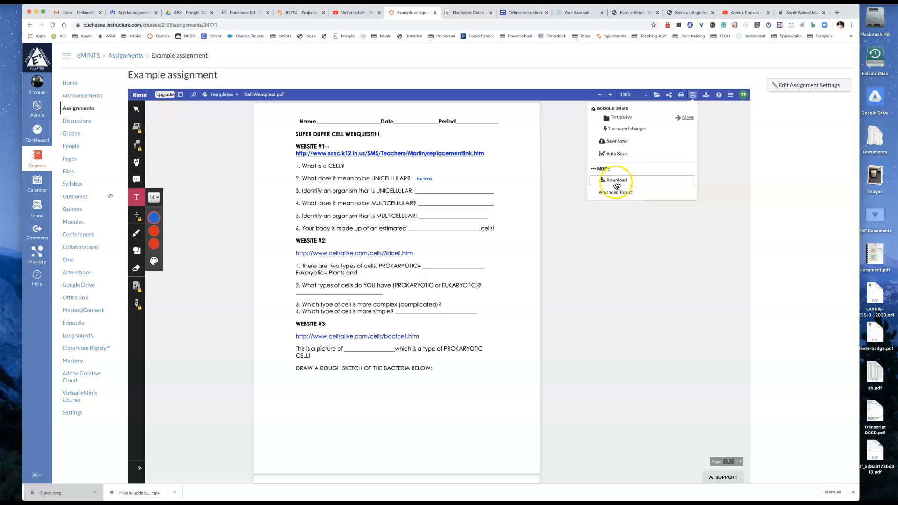
pyautogui.click(611, 142)
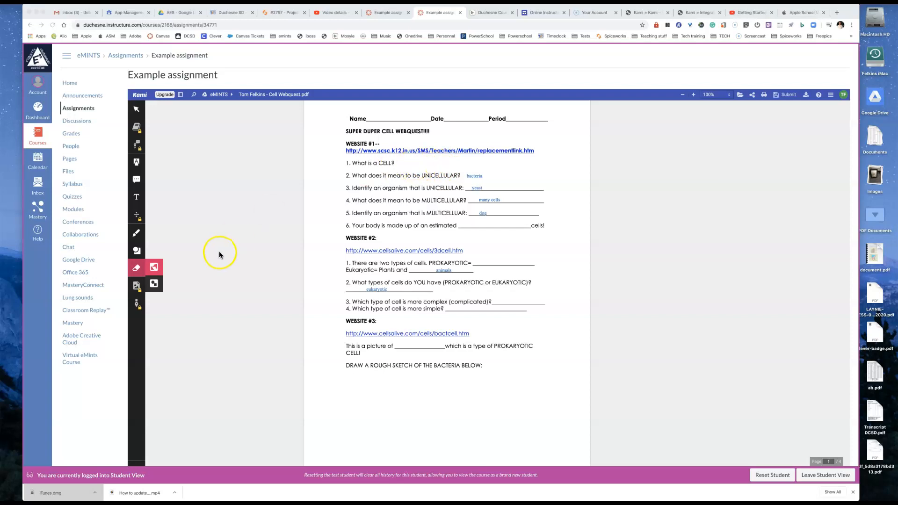
# Step: Set the text colour to black and answer question 6 of Website #1 with "6 trillion" in the student's worksheet
pyautogui.click(136, 198)
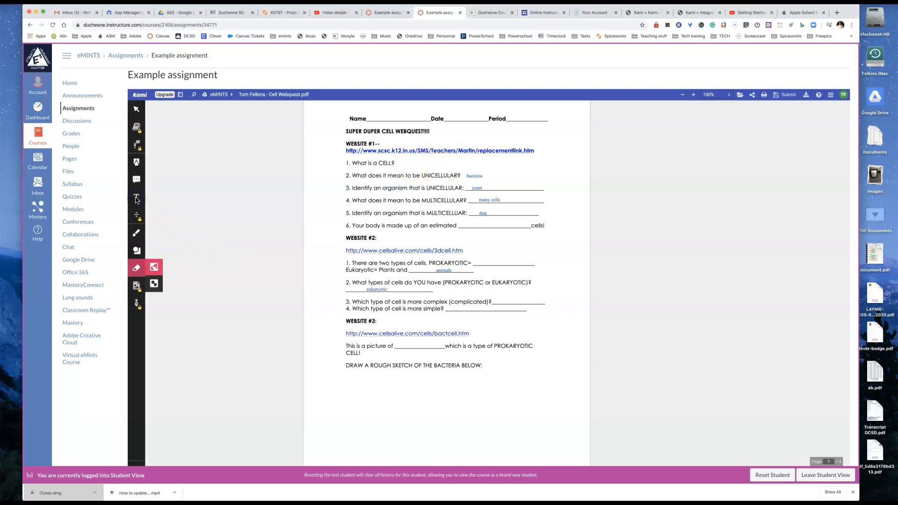
pyautogui.click(154, 216)
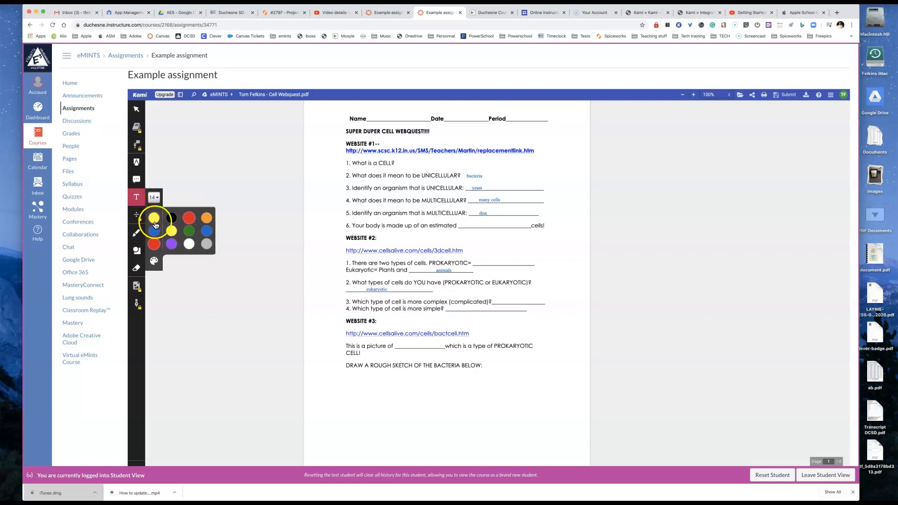
pyautogui.click(170, 219)
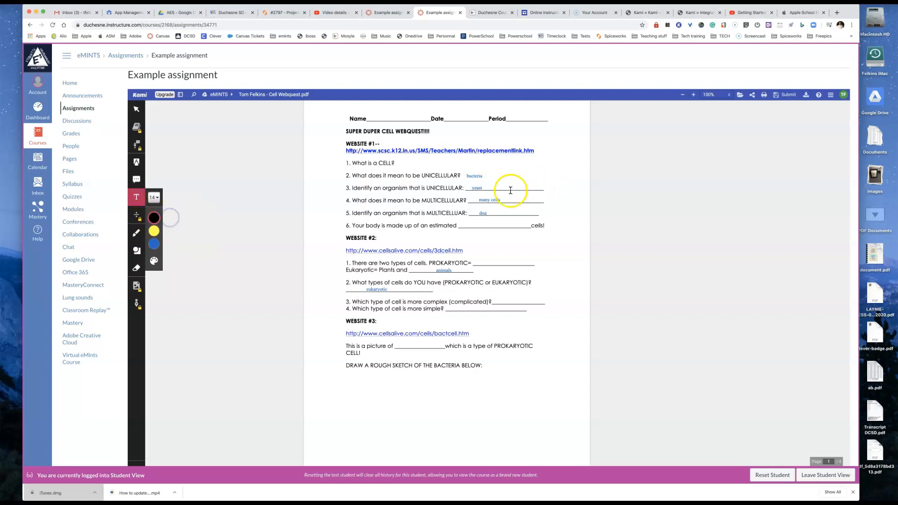
pyautogui.click(472, 221)
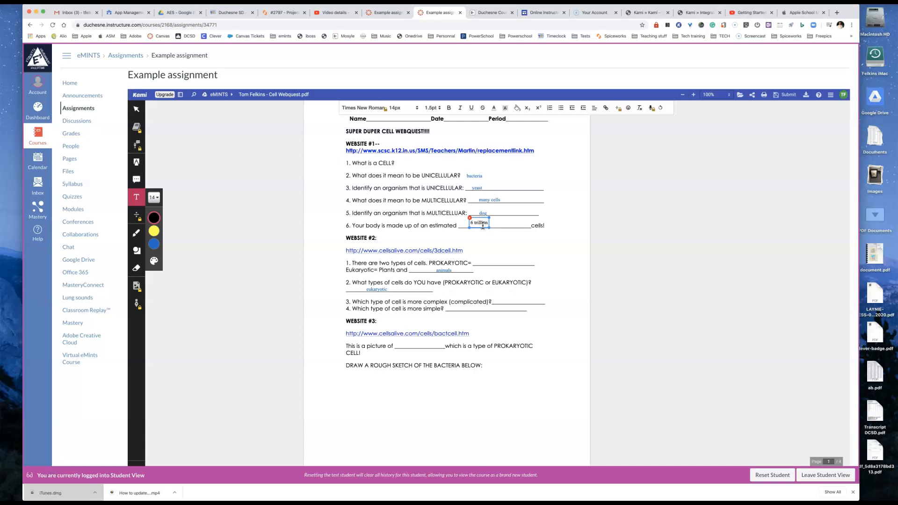
pyautogui.write('6 trillion')
pyautogui.click(484, 232)
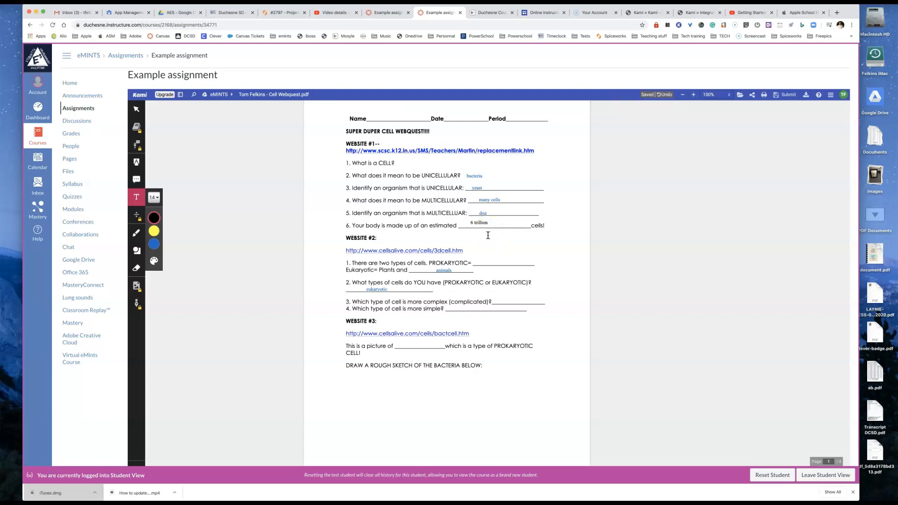
# Step: Draw a black ellipse with the Shapes tool below the plant cell instructions on page 2 of the worksheet
pyautogui.scroll(-5, 411, 346)
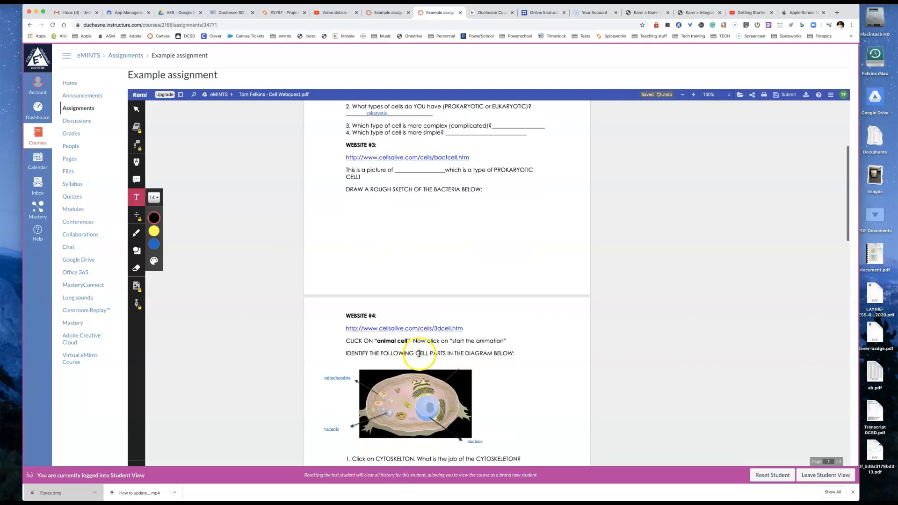
pyautogui.scroll(-2, 419, 346)
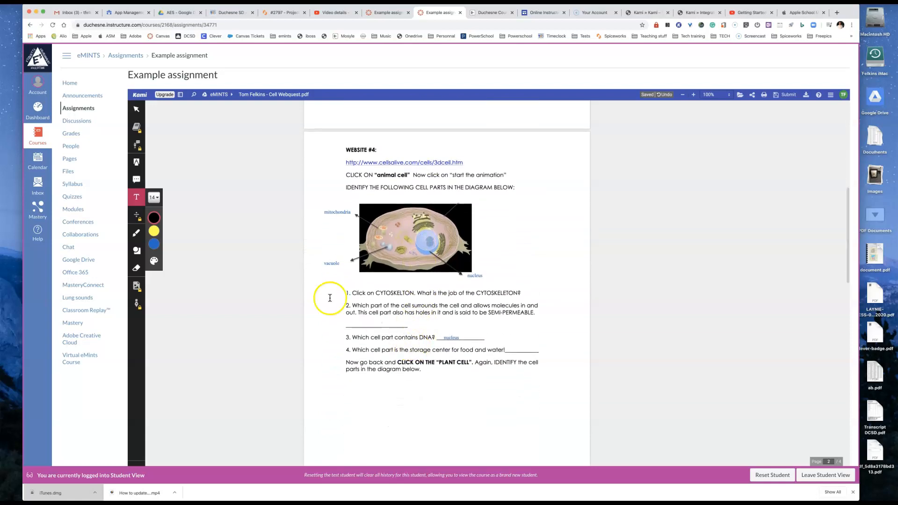
pyautogui.click(137, 162)
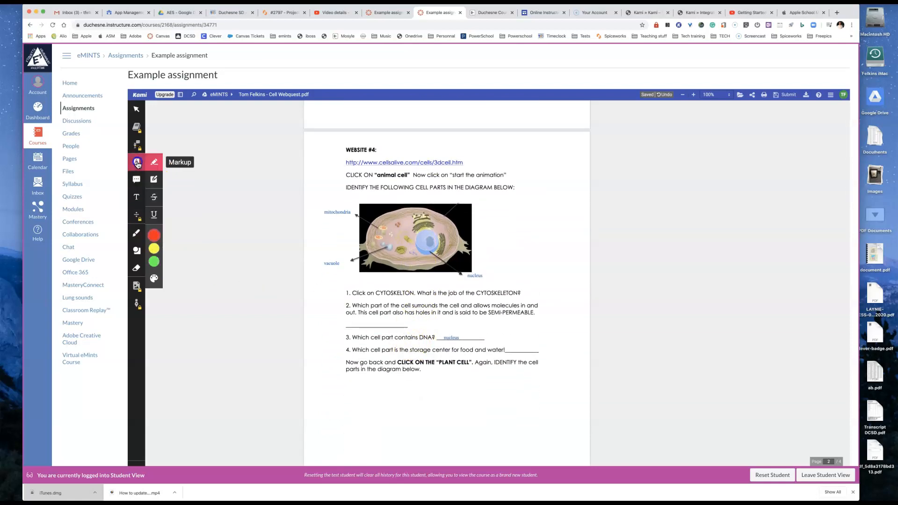
pyautogui.click(137, 251)
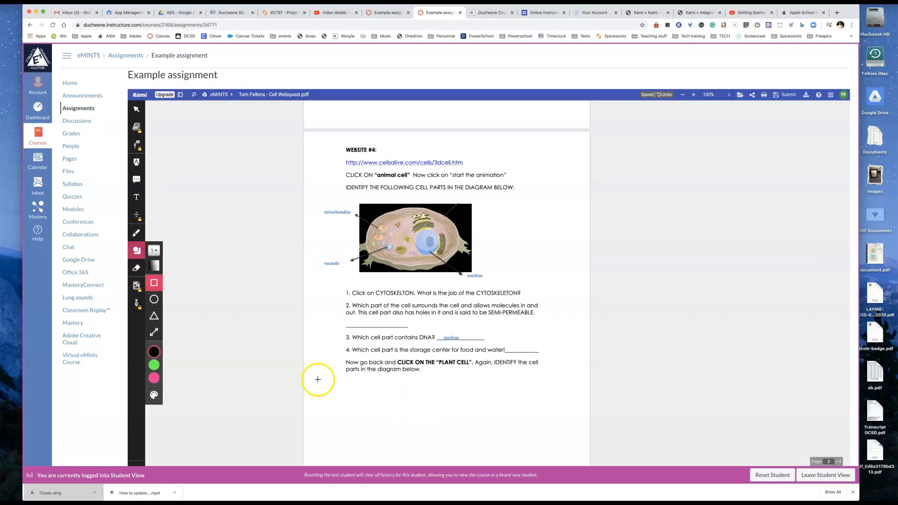
pyautogui.click(153, 299)
pyautogui.moveTo(378, 403); pyautogui.dragTo(451, 416)
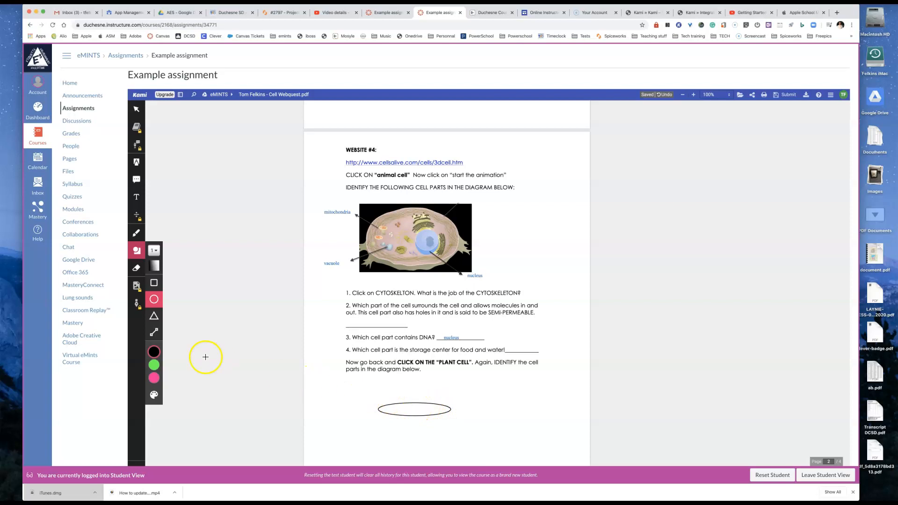
# Step: Try to insert an image into the worksheet and dismiss the upgrade offer
pyautogui.click(155, 365)
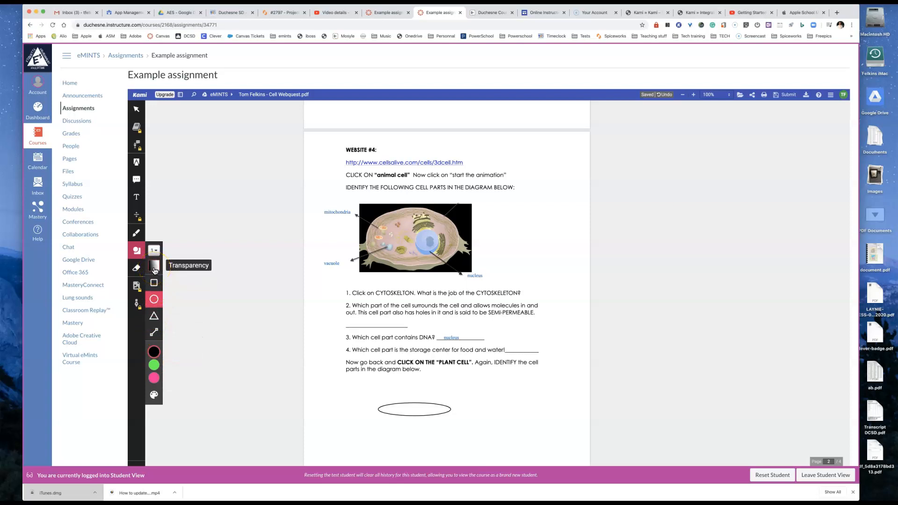
pyautogui.click(137, 286)
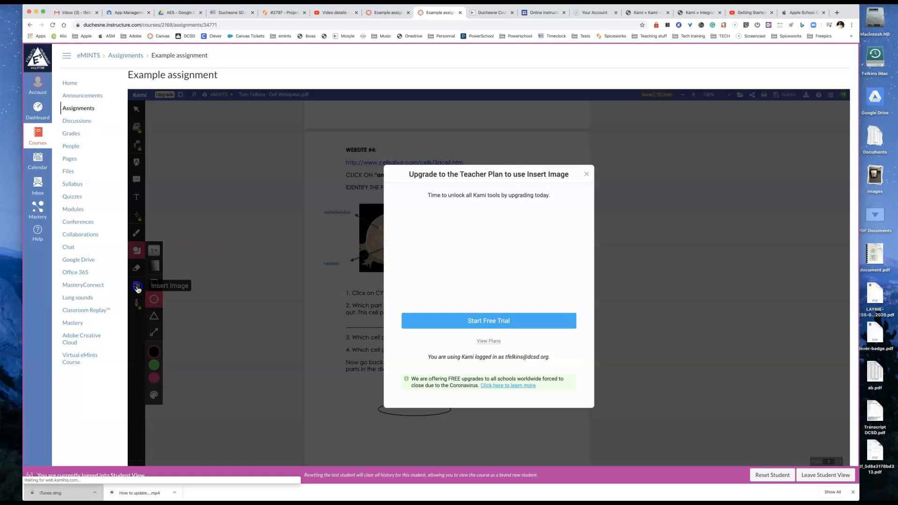
pyautogui.click(586, 175)
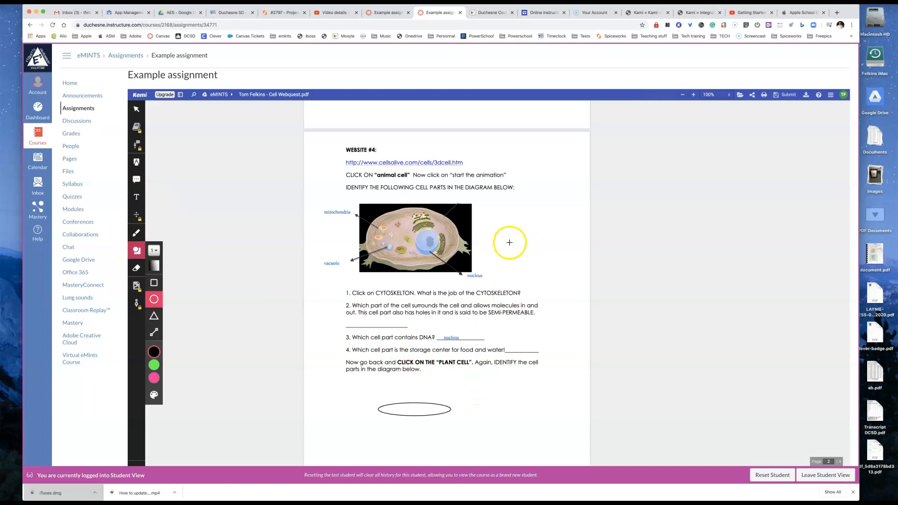
# Step: Submit the annotated Cell Webquest worksheet for the Example assignment as the student
pyautogui.scroll(-3, 507, 244)
pyautogui.scroll(-10, 507, 243)
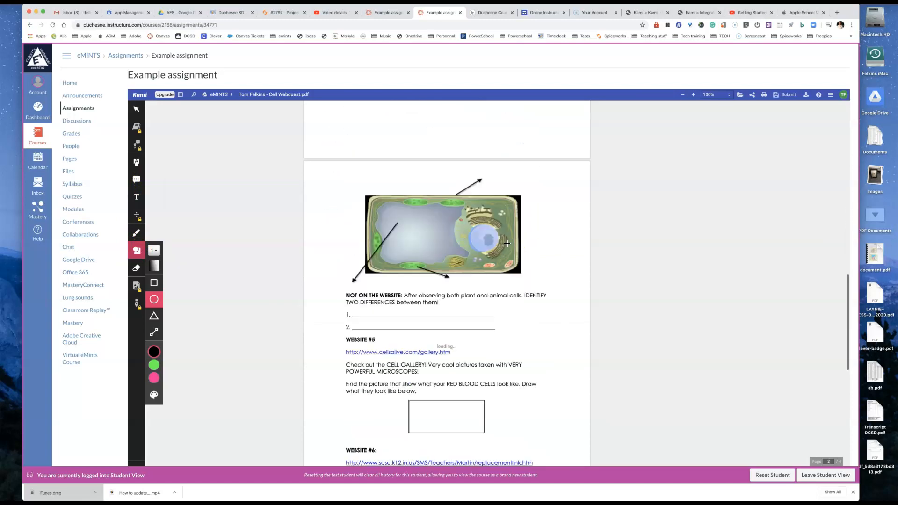
pyautogui.scroll(-3, 507, 243)
pyautogui.scroll(20, 507, 243)
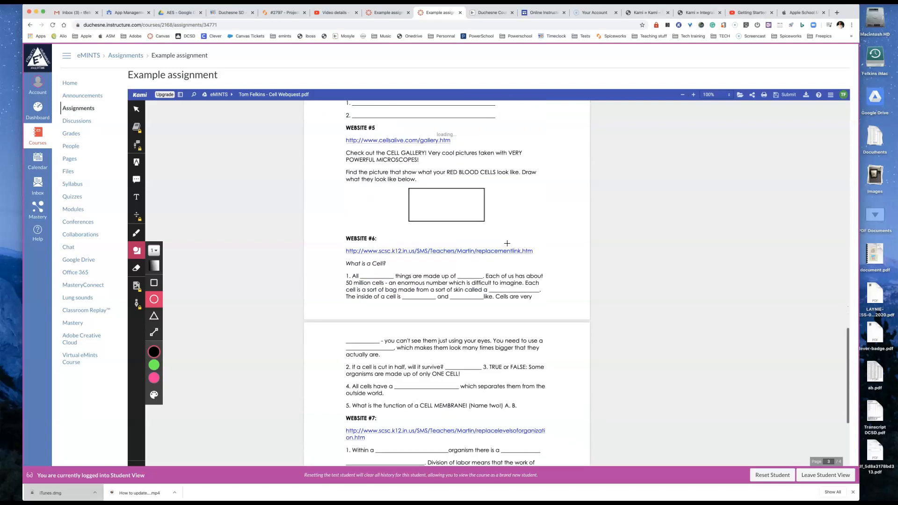
pyautogui.click(706, 170)
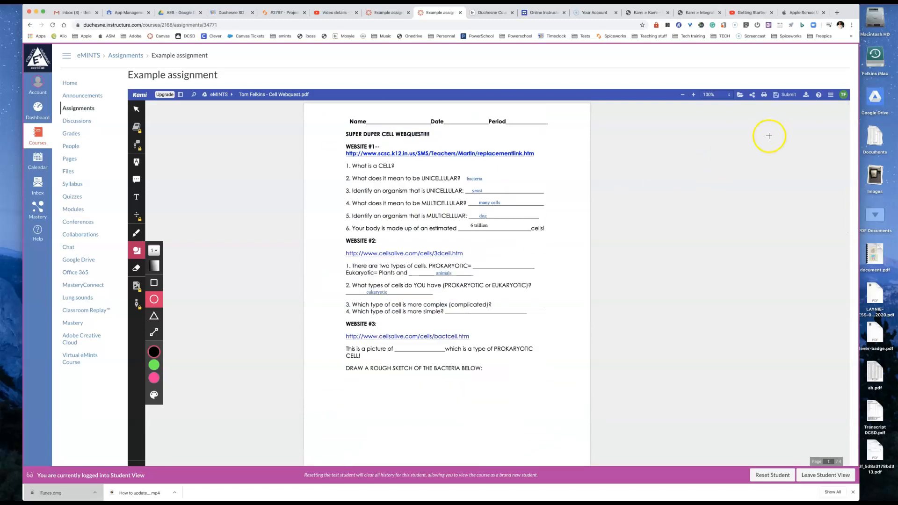
pyautogui.click(785, 98)
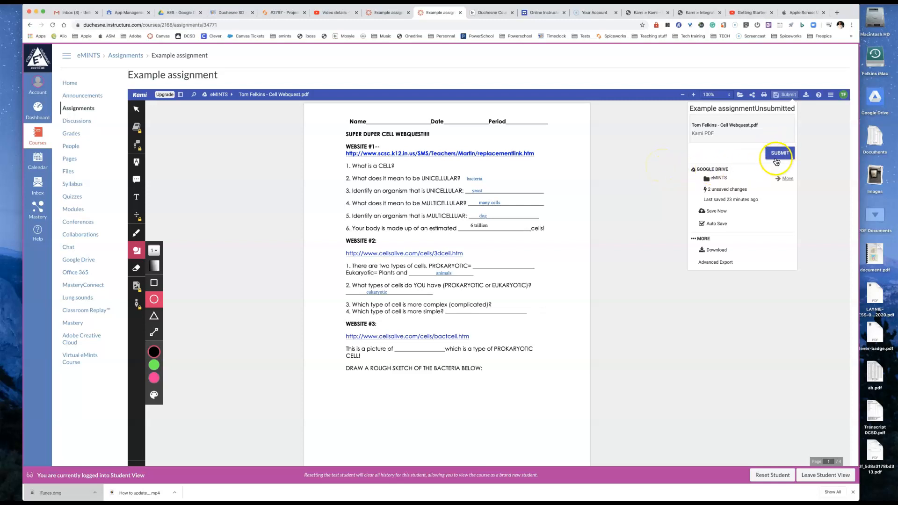
pyautogui.click(679, 150)
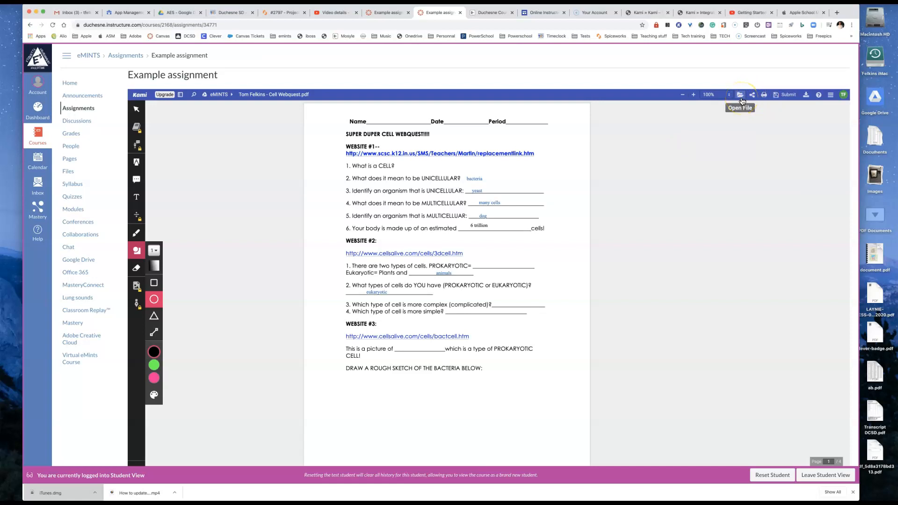
pyautogui.click(783, 97)
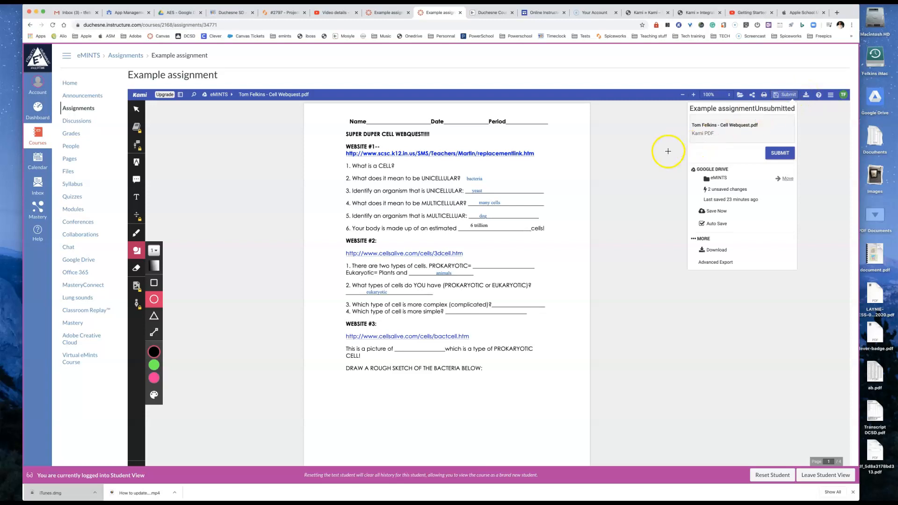
pyautogui.click(782, 154)
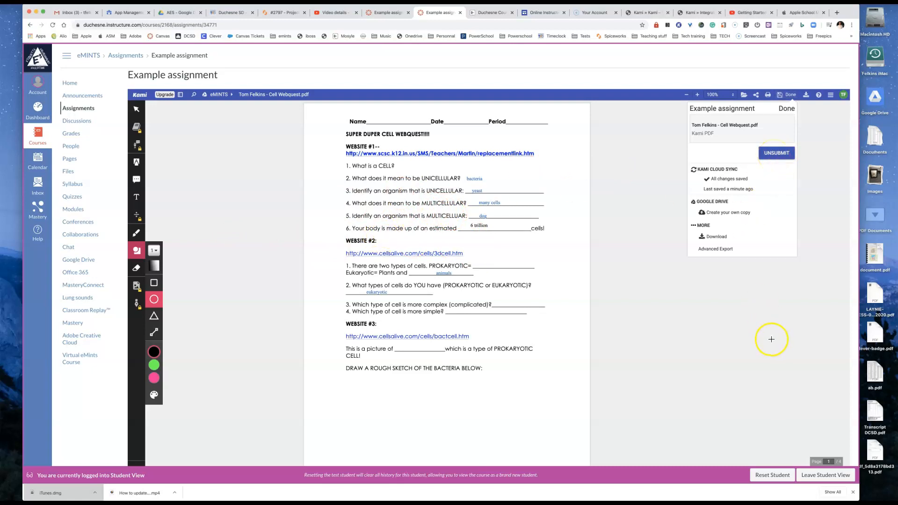
# Step: Leave Student View and open the test student's Cell Webquest submission in SpeedGrader
pyautogui.click(820, 475)
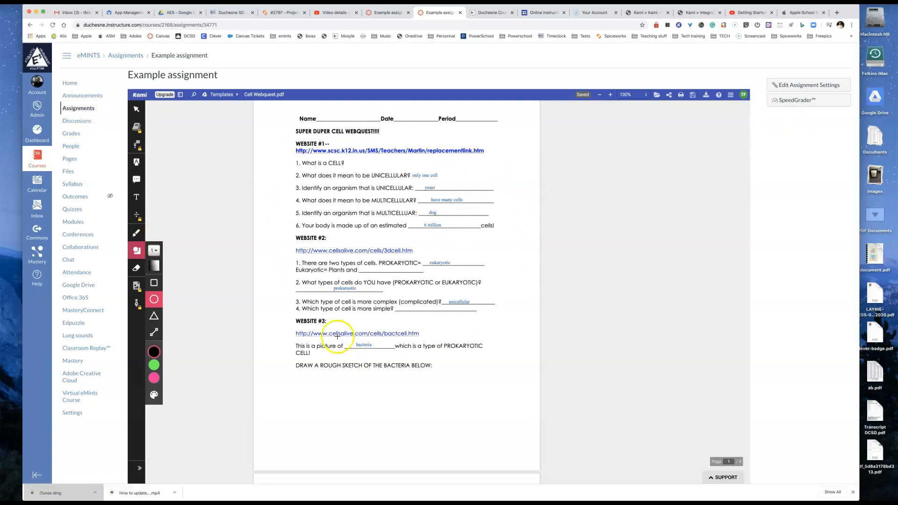
pyautogui.click(792, 103)
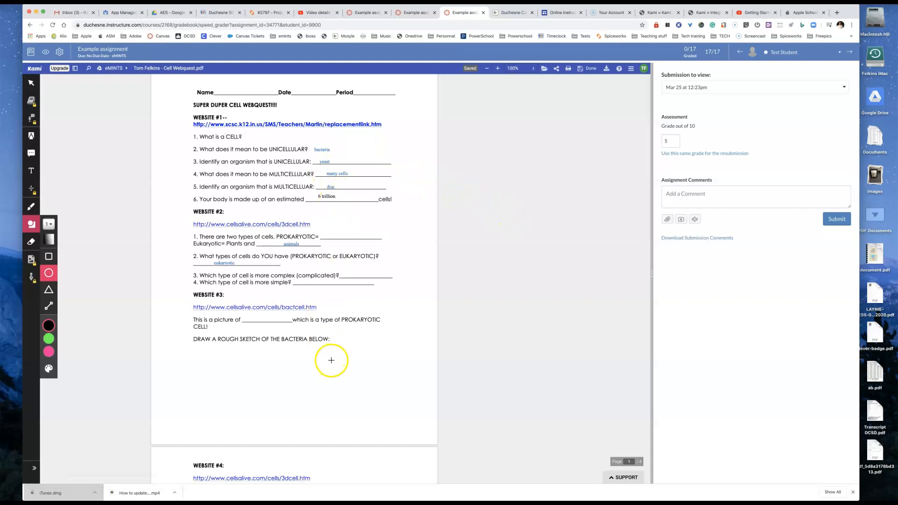
pyautogui.scroll(-5, 331, 360)
pyautogui.scroll(5, 353, 315)
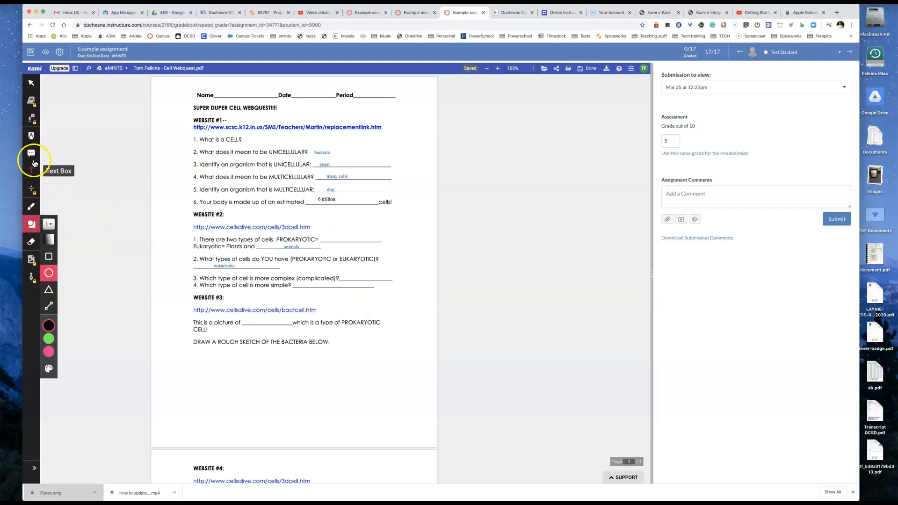
# Step: With the red Drawing tool, mark beside Website #1 question 5 and circle the answer blanks of Website #2 questions 1 and 3
pyautogui.click(32, 207)
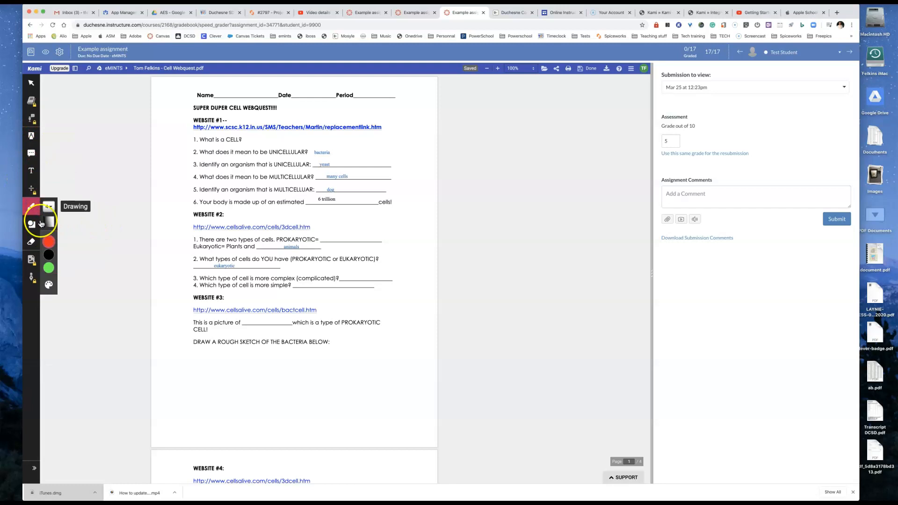
pyautogui.click(48, 241)
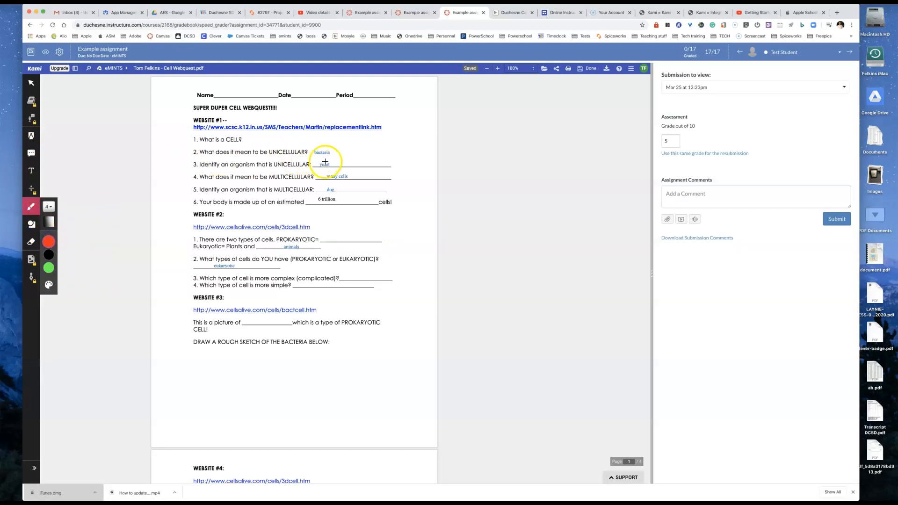
pyautogui.moveTo(343, 188); pyautogui.dragTo(361, 189)
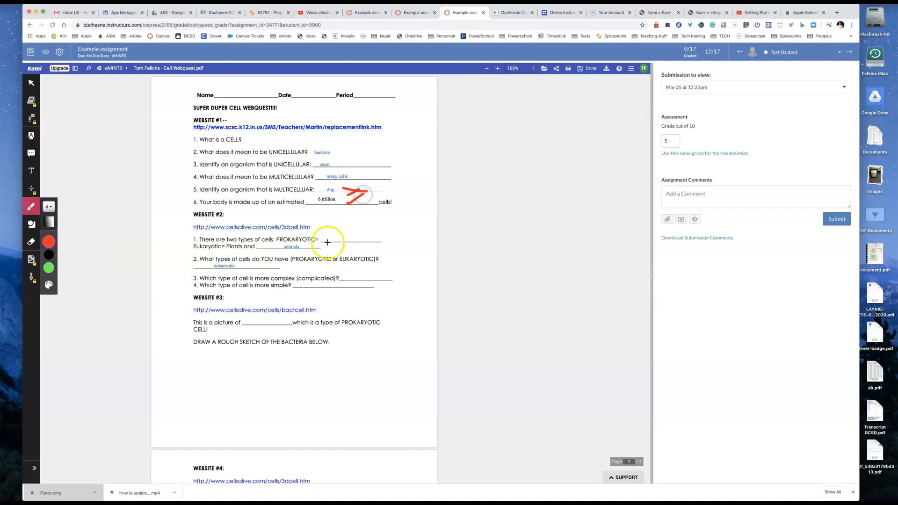
pyautogui.moveTo(332, 233)
pyautogui.mouseDown()
pyautogui.moveTo(391, 243)
pyautogui.moveTo(339, 232)
pyautogui.mouseUp()
pyautogui.moveTo(341, 268)
pyautogui.mouseDown()
pyautogui.moveTo(372, 276)
pyautogui.moveTo(340, 268)
pyautogui.mouseUp()
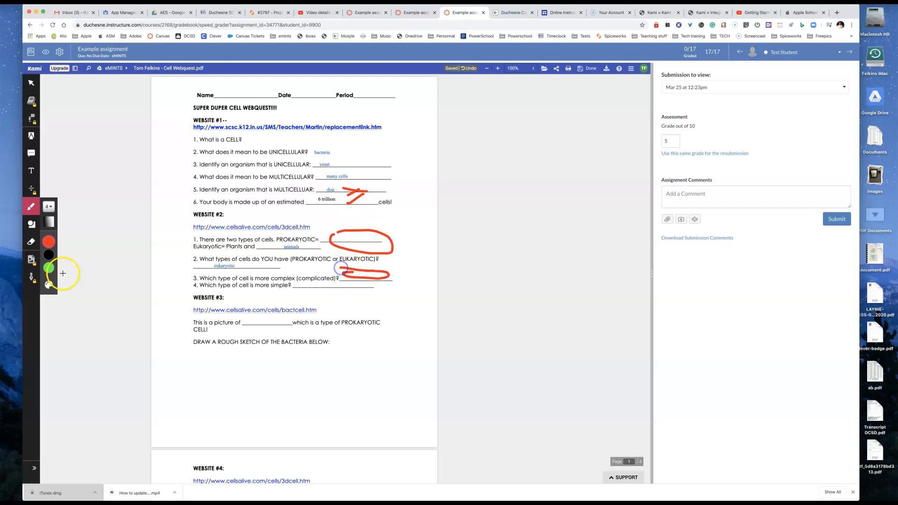
# Step: Add the comment "You didn't finish the worksheet" below the bacteria sketch prompt and colour its text red
pyautogui.click(31, 171)
pyautogui.click(263, 372)
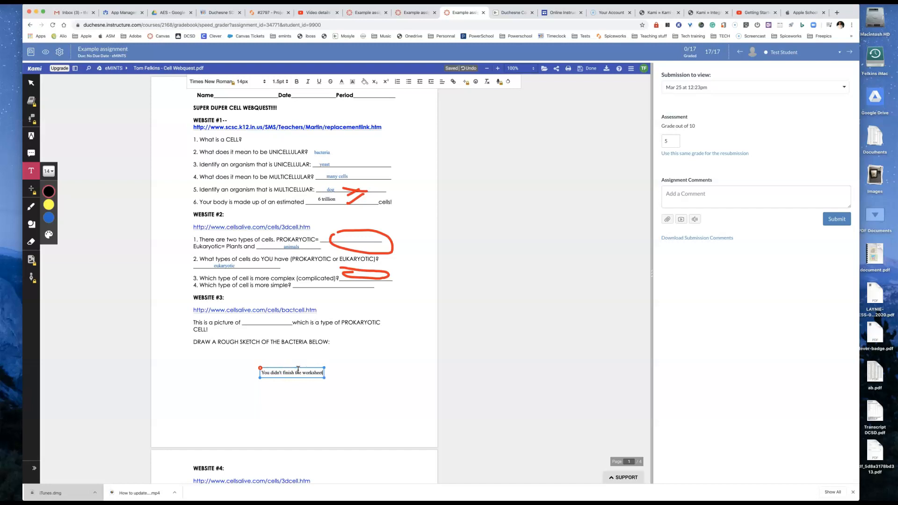
pyautogui.doubleClick(310, 373)
pyautogui.tripleClick(310, 372)
pyautogui.moveTo(49, 209)
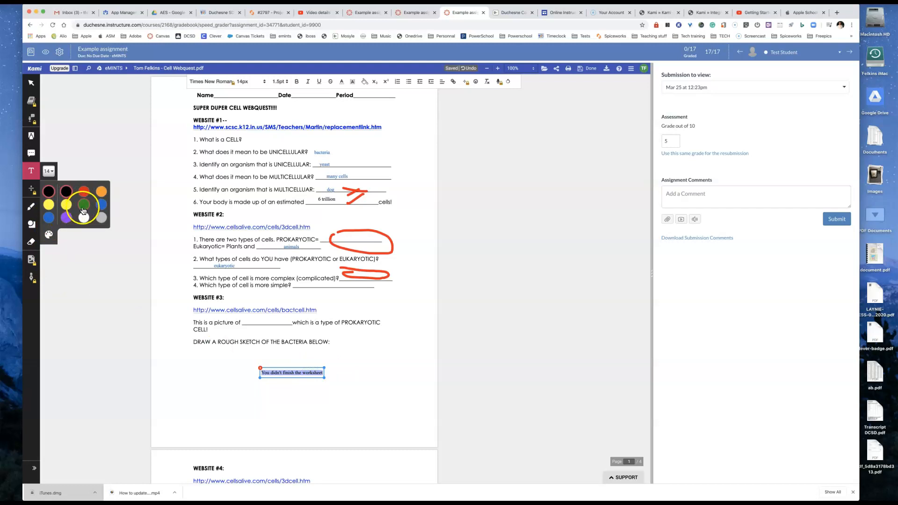
pyautogui.click(83, 191)
pyautogui.click(372, 326)
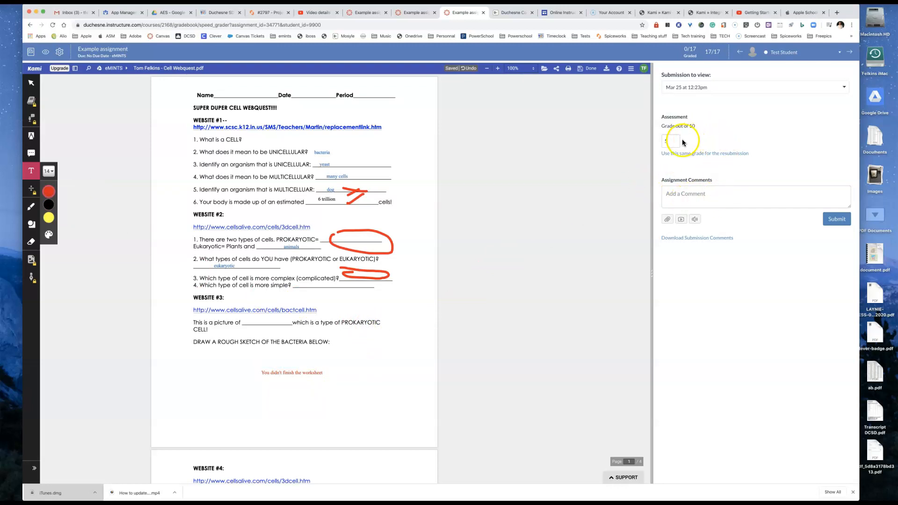
# Step: Grade the test student's submission 3 out of 10 and open the course gradebook
pyautogui.click(670, 141)
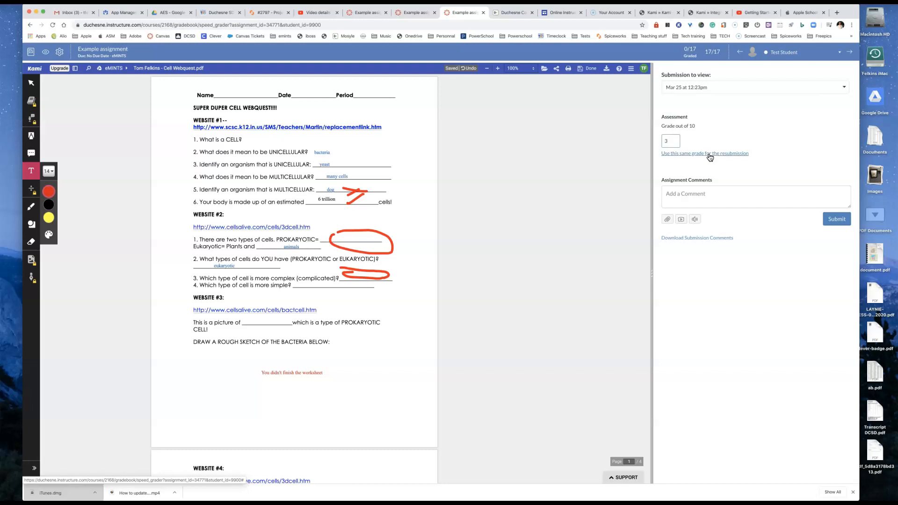
pyautogui.click(832, 222)
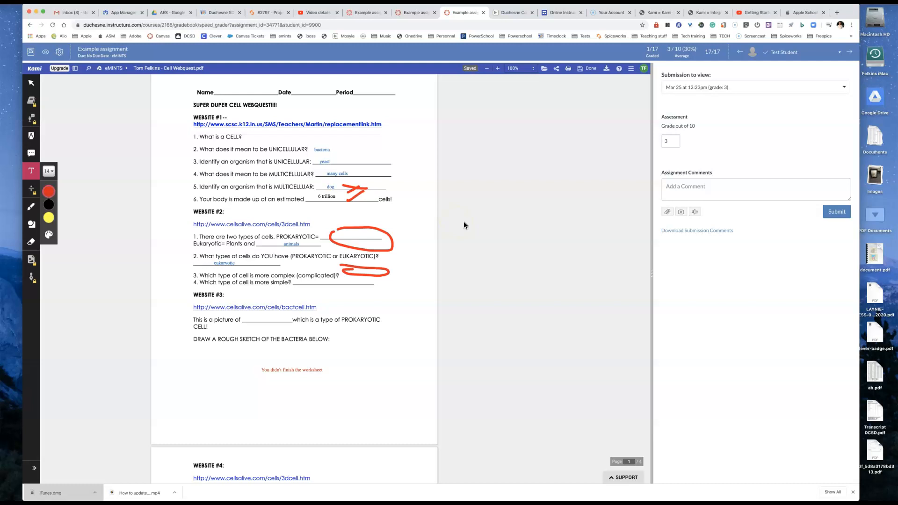
pyautogui.click(30, 51)
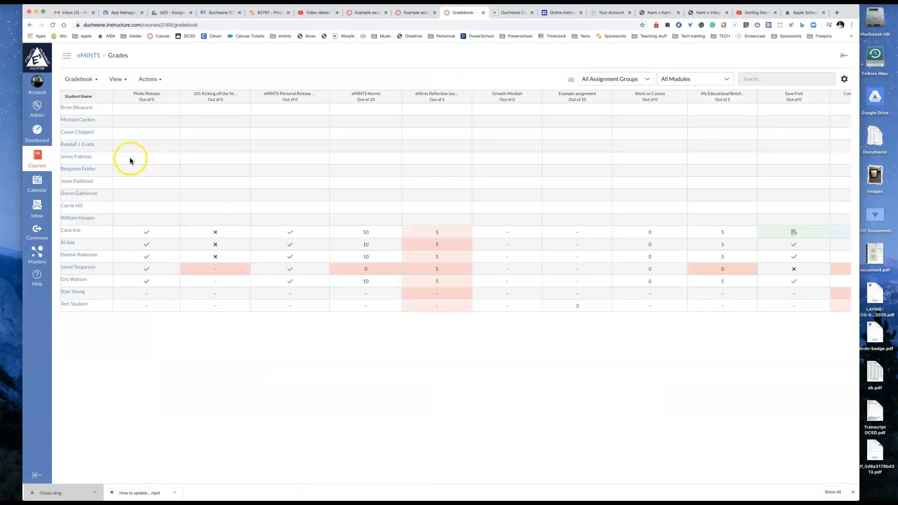
# Step: Enter Student View from the eMINTS course home page and open the graded Example assignment to view the teacher's annotations
pyautogui.click(40, 132)
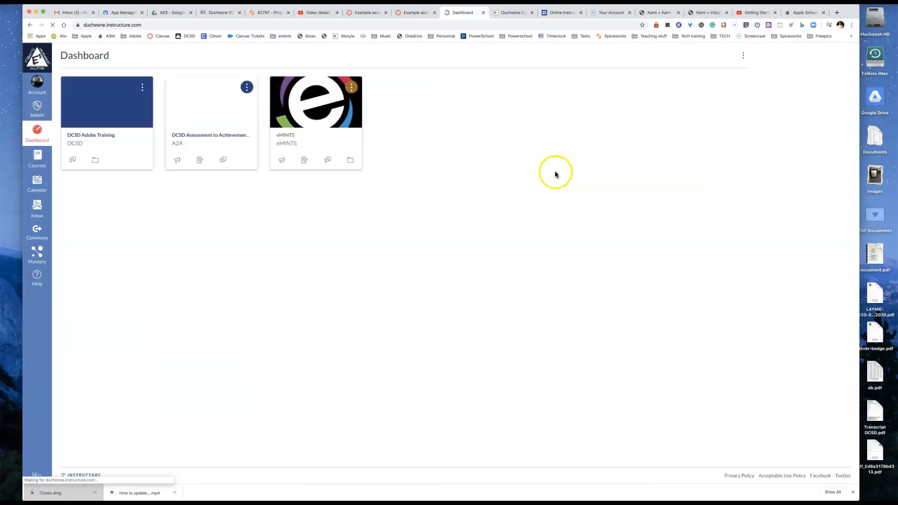
pyautogui.click(309, 120)
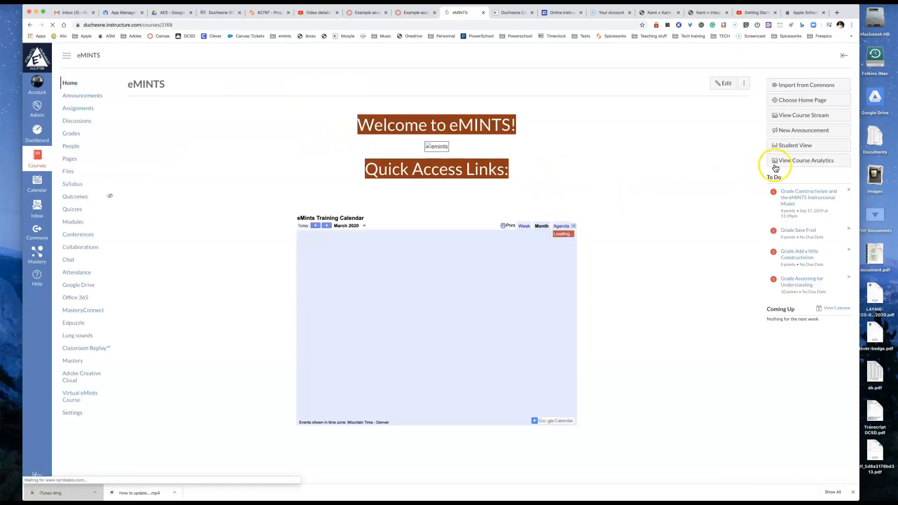
pyautogui.click(788, 148)
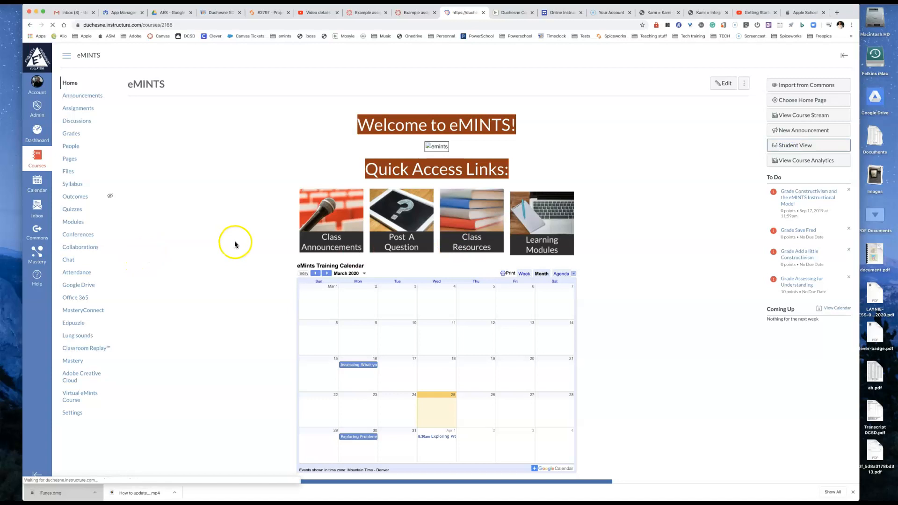
pyautogui.click(75, 108)
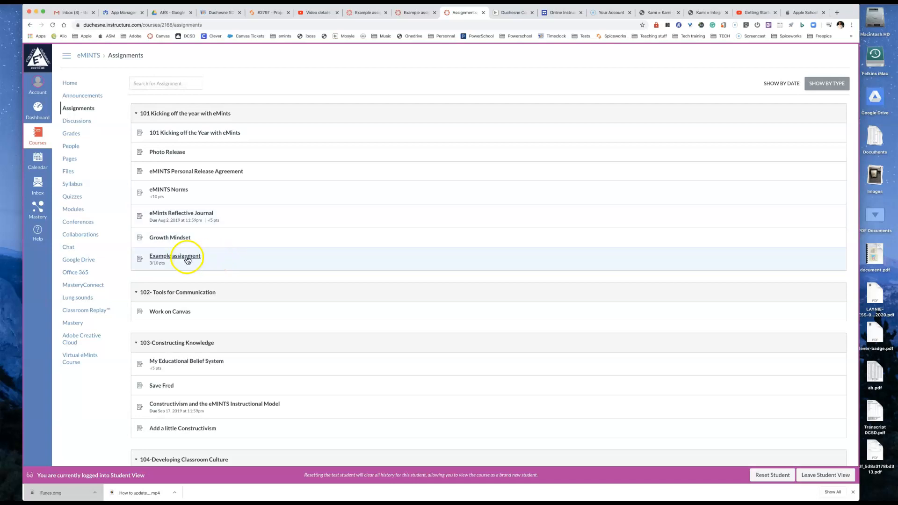
pyautogui.click(189, 255)
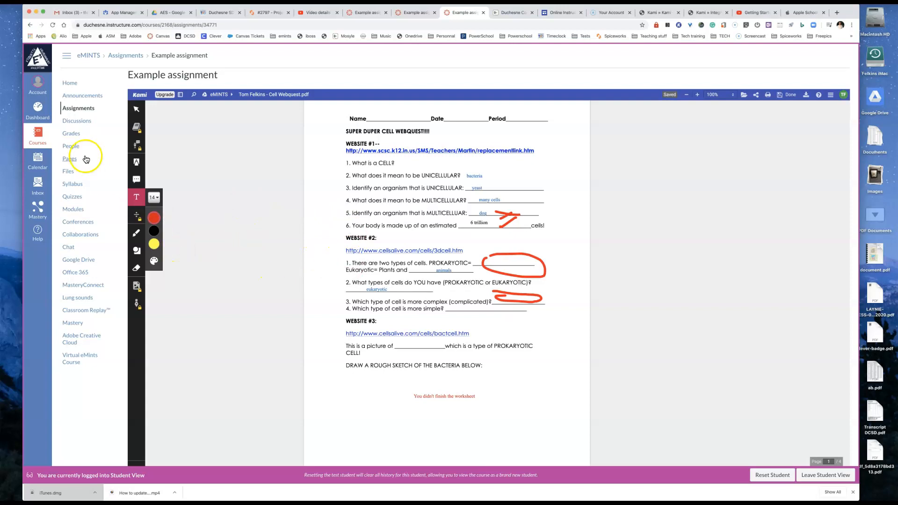
# Step: Return to the course's assignments list and leave Student View
pyautogui.click(75, 108)
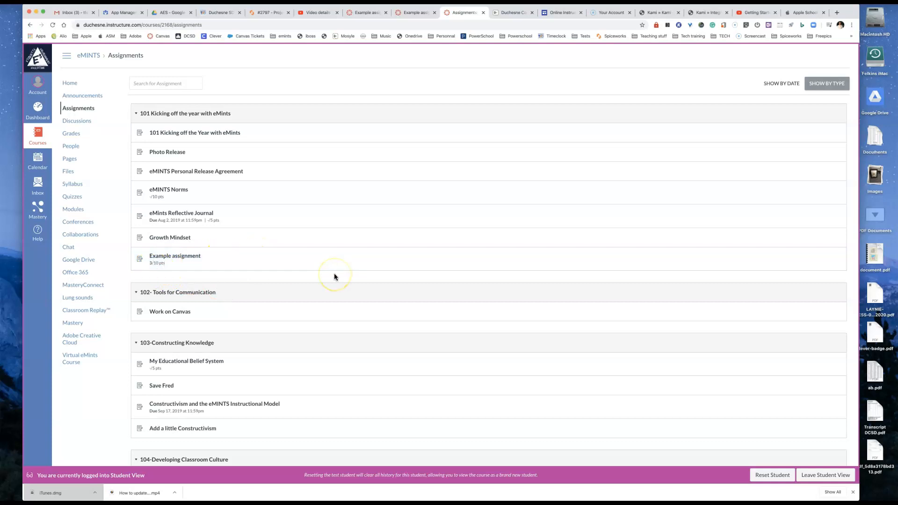
pyautogui.click(821, 475)
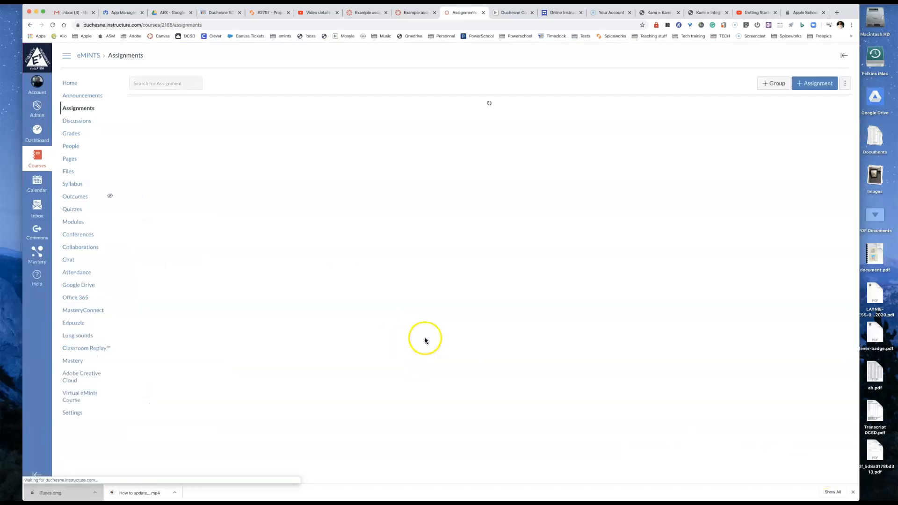